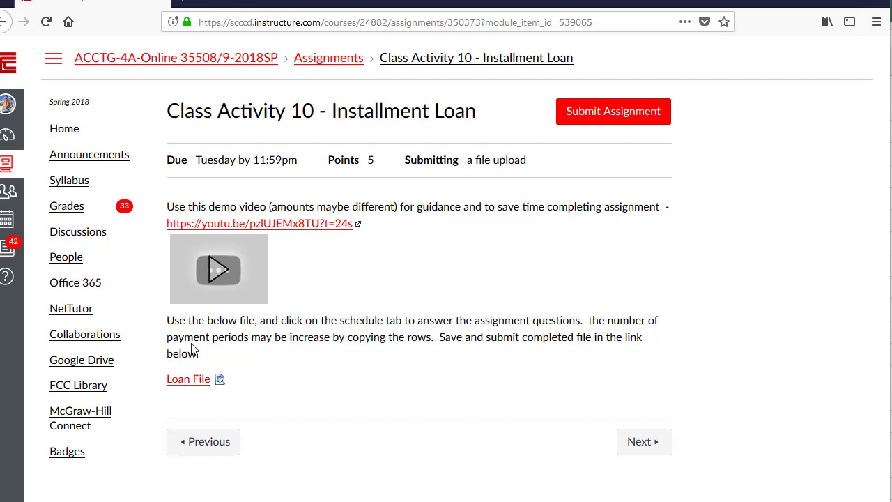
# - Download the Loan File loan2017.xls from Canvas and open it in Microsoft Excel
pyautogui.click(204, 381)
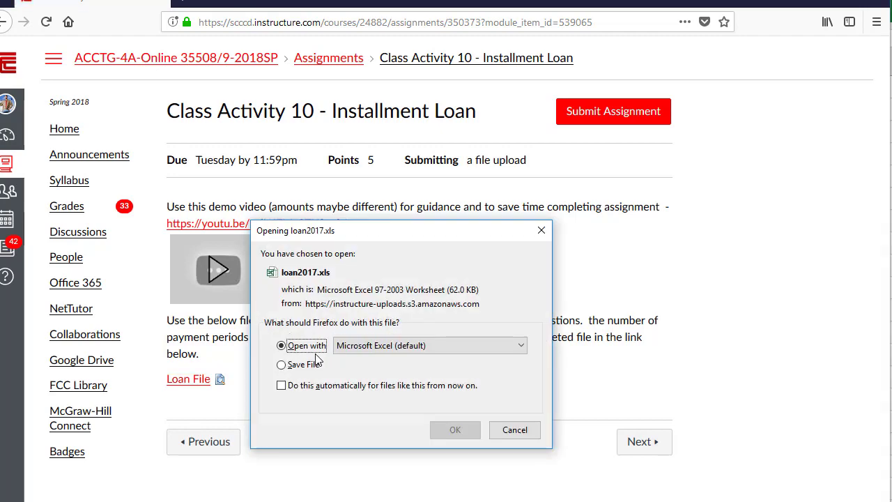
pyautogui.click(513, 430)
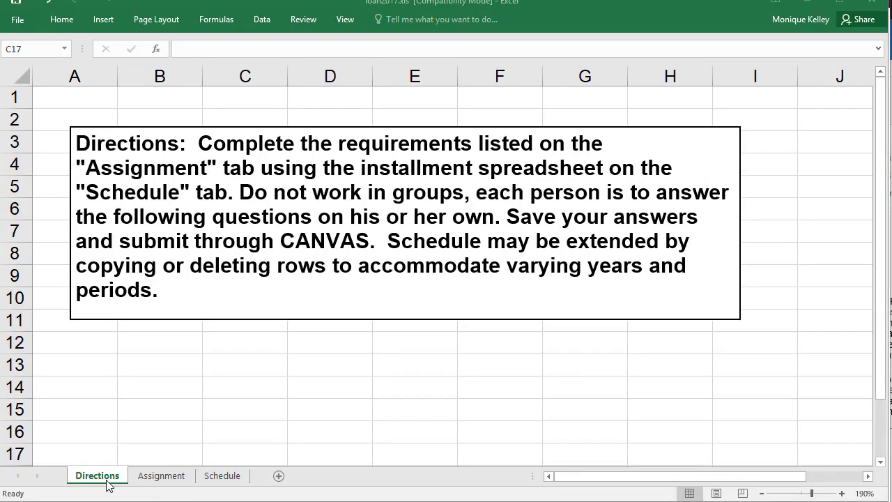
# - Enter the student's full name in C1 of the Assignment sheet
pyautogui.click(175, 475)
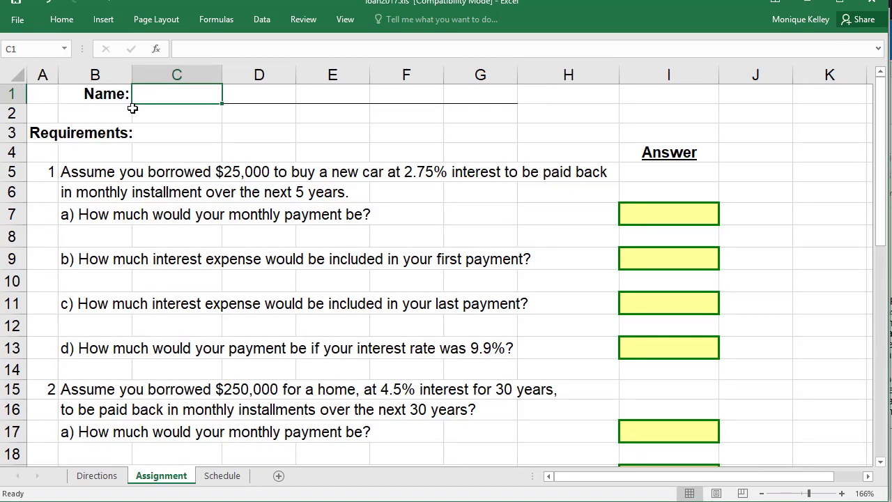
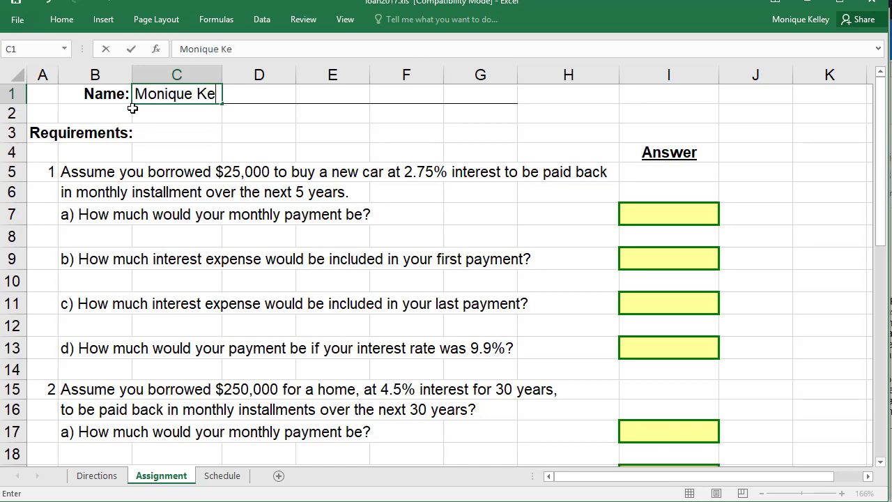
pyautogui.press('Return')
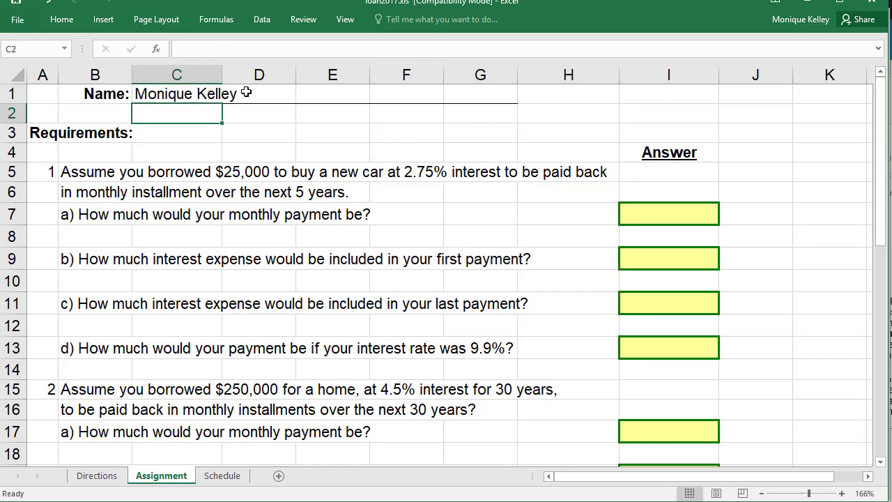
# - Review the loan questions, ending on the monthly payment answer cell I7
pyautogui.click(50, 175)
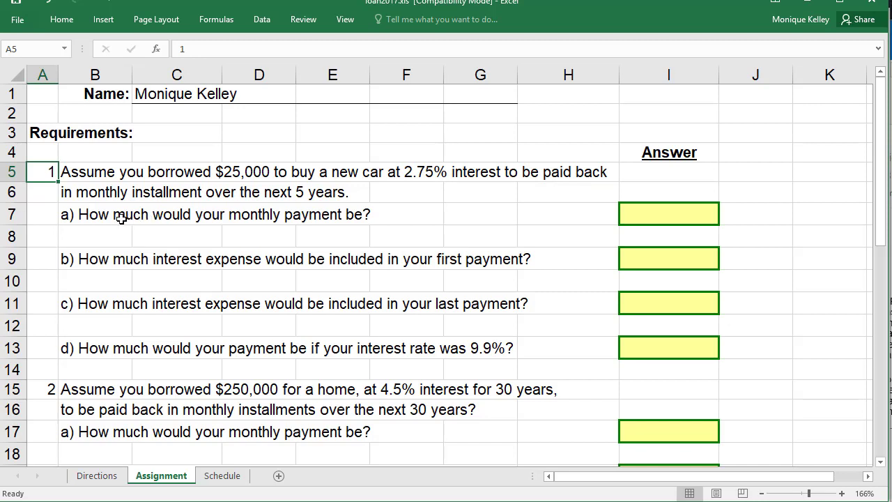
pyautogui.click(76, 343)
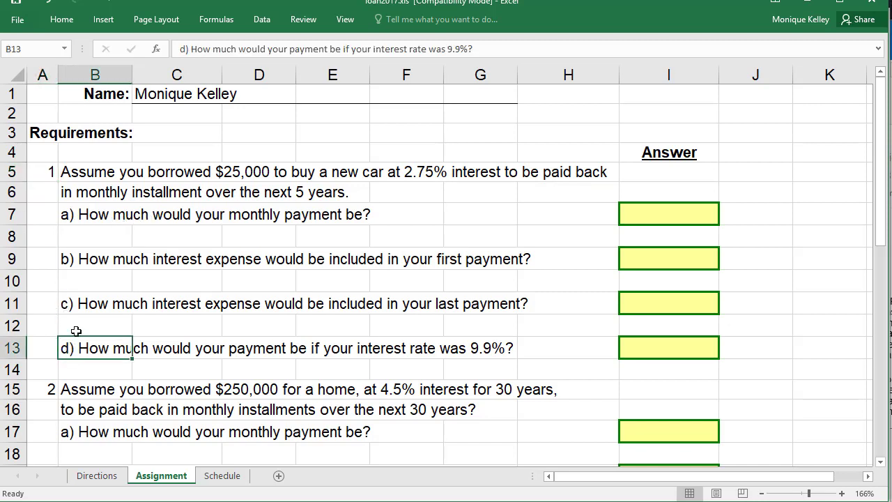
pyautogui.click(77, 216)
pyautogui.click(631, 223)
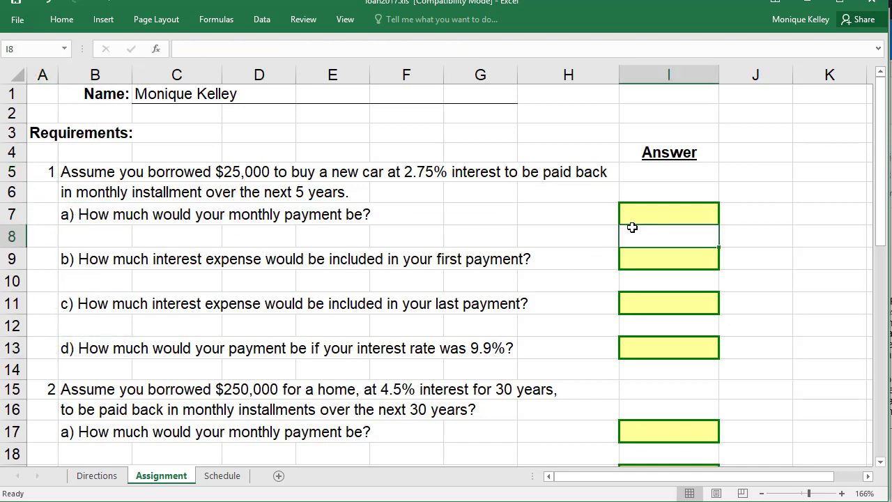
# - On the Schedule sheet, set the annual interest rate in C5 to 2.75% and check the loan inputs
pyautogui.click(215, 478)
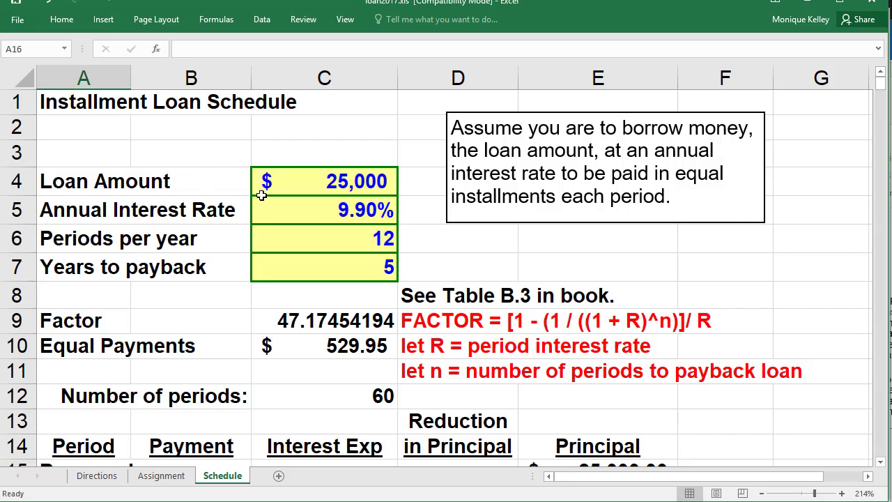
pyautogui.click(316, 184)
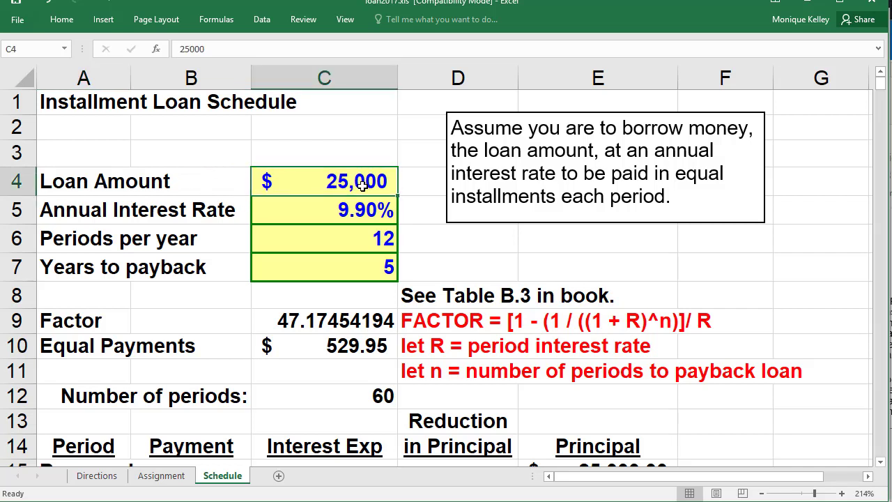
pyautogui.click(358, 216)
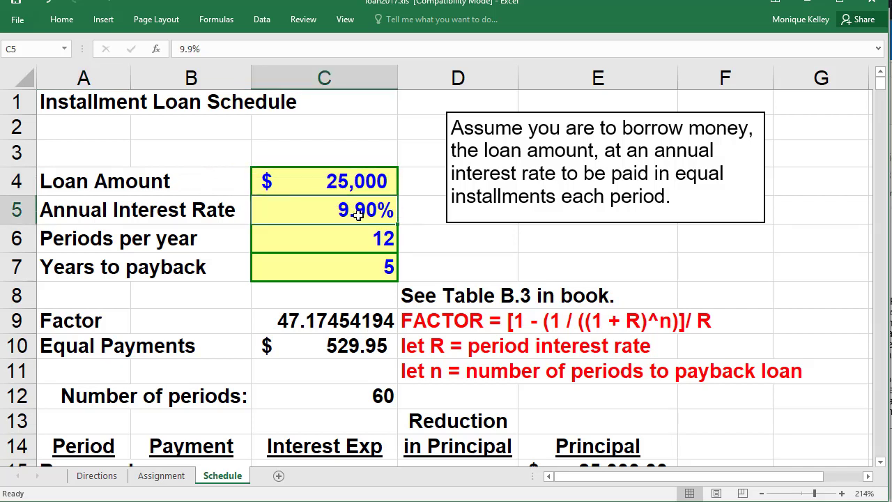
pyautogui.write('2.7')
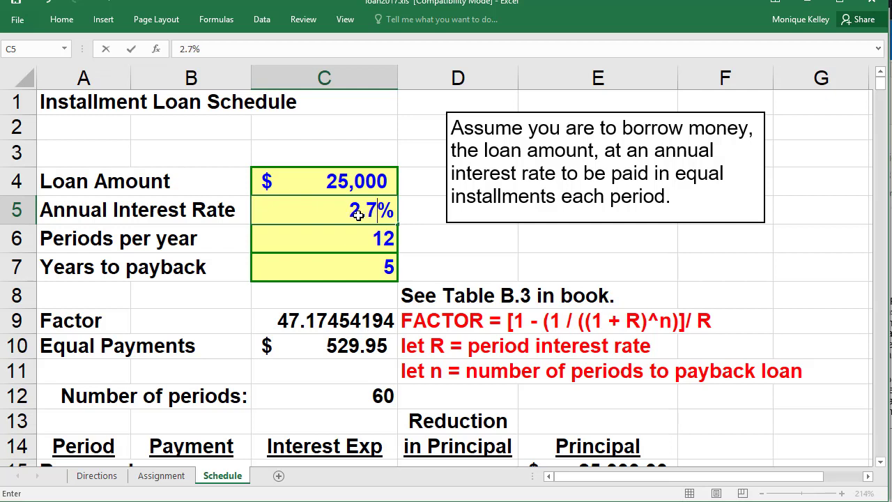
pyautogui.write('5')
pyautogui.hotkey('ctrl', 'Return')
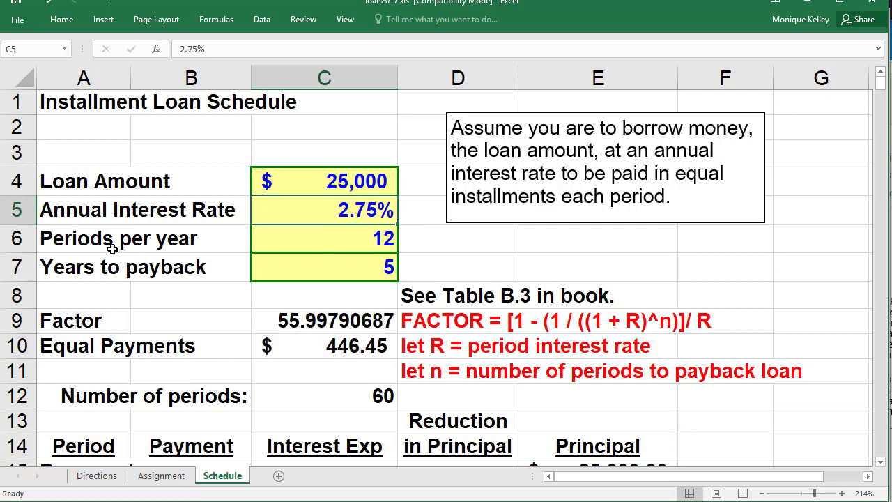
pyautogui.click(358, 246)
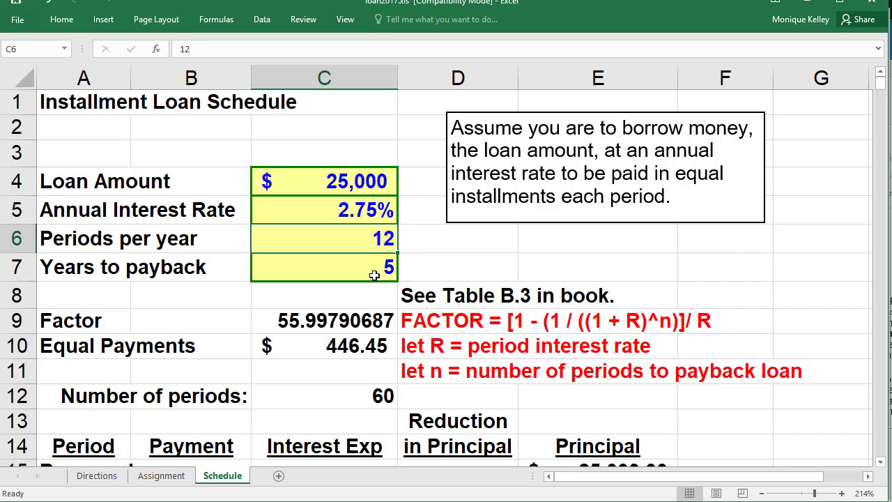
pyautogui.click(374, 275)
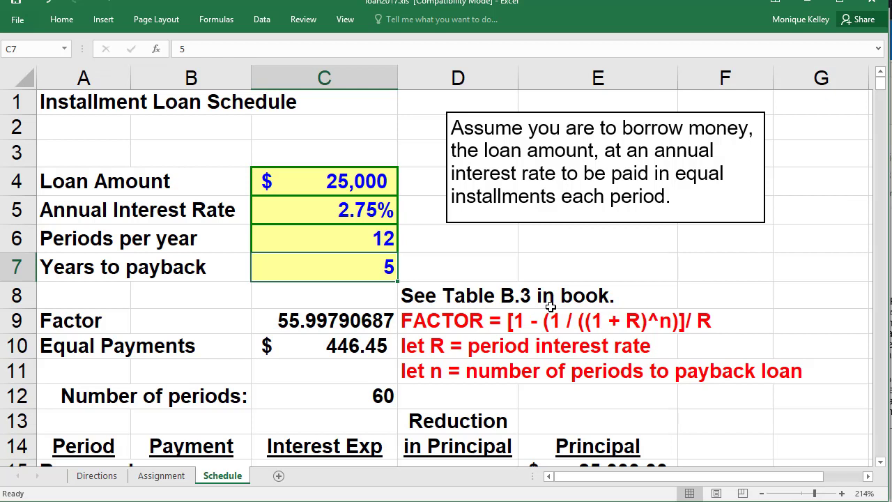
# - Check the Equal Payments formula =+C4/C9 in C10, then return to the Assignment sheet
pyautogui.click(363, 352)
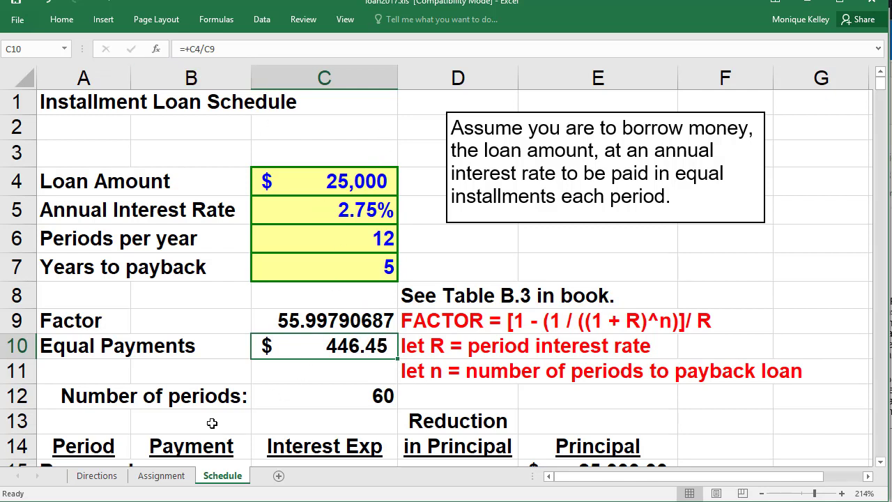
pyautogui.click(165, 479)
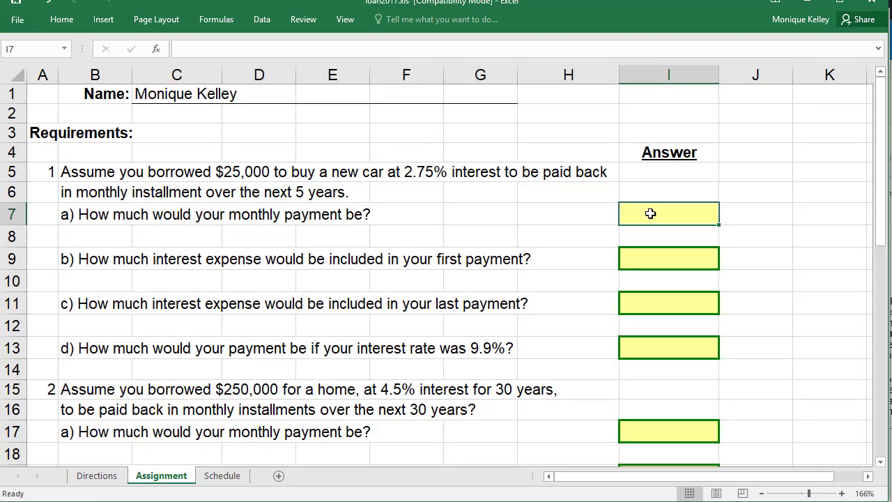
# - Enter 446.45 as the car loan's monthly payment answer in I7, then go back to Schedule
pyautogui.click(221, 475)
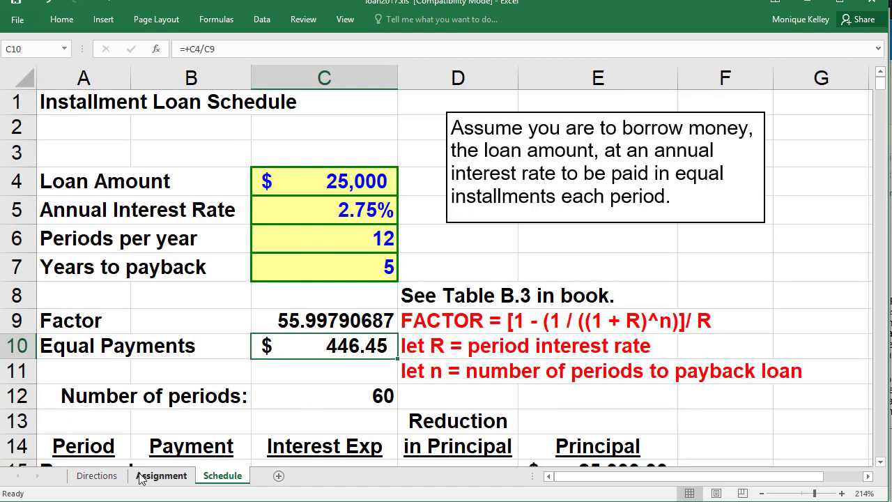
pyautogui.click(162, 475)
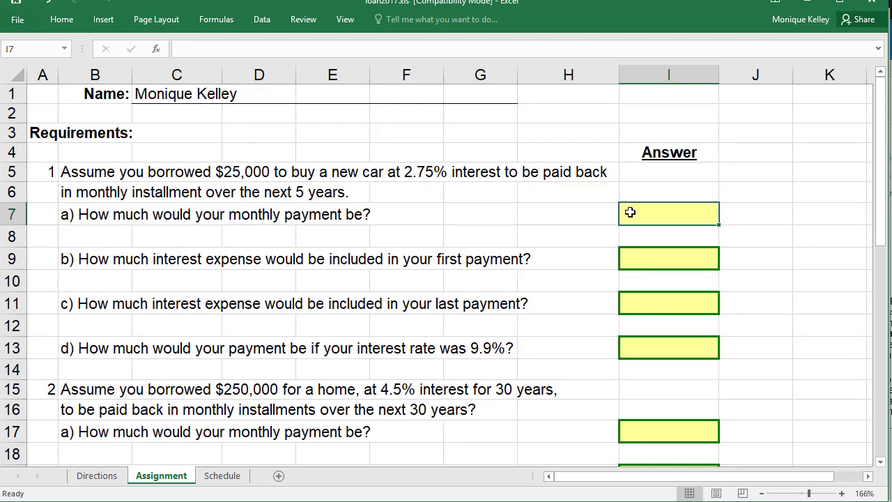
pyautogui.write('446.45')
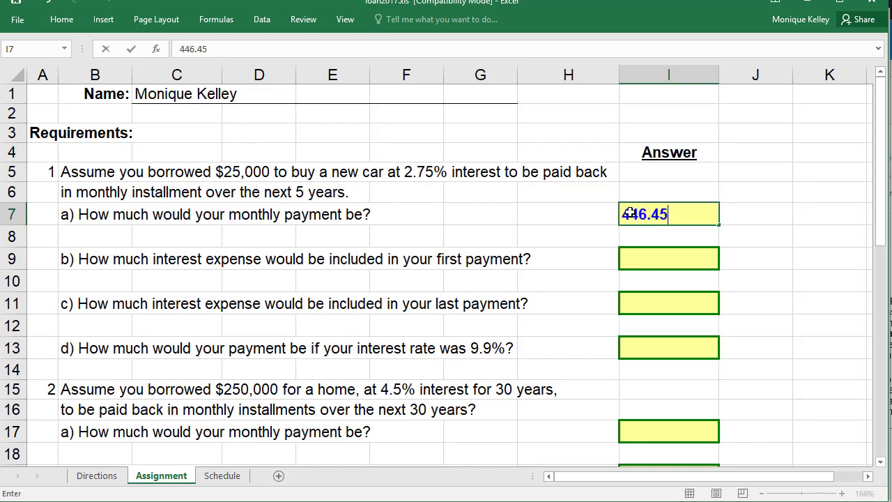
pyautogui.click(813, 213)
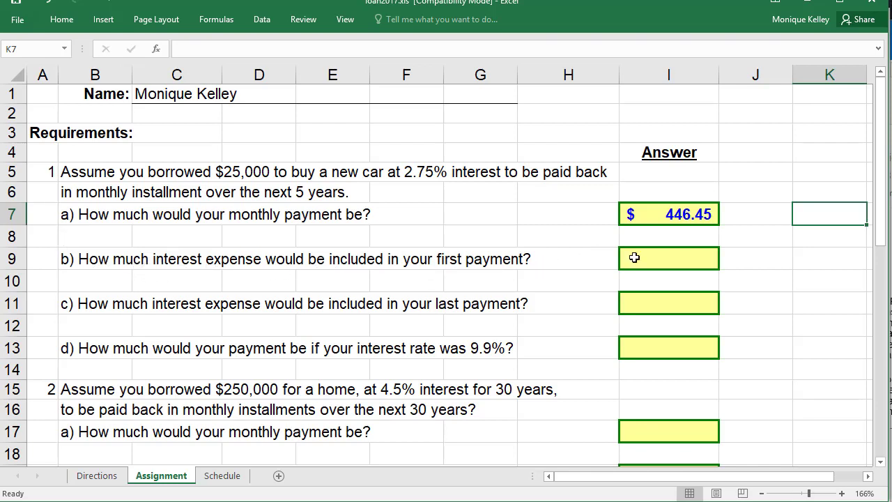
pyautogui.click(646, 260)
pyautogui.click(222, 475)
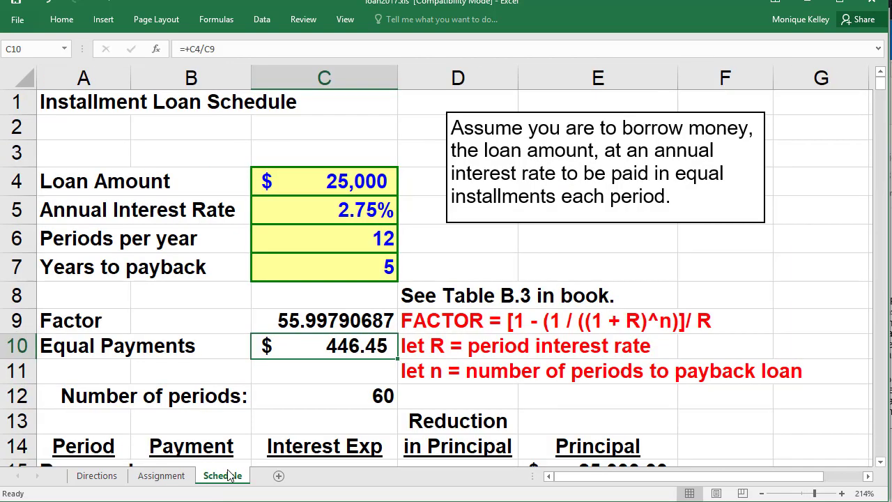
# - Enter period number 1 in A16 of the amortization table
pyautogui.scroll(-2, 235, 420)
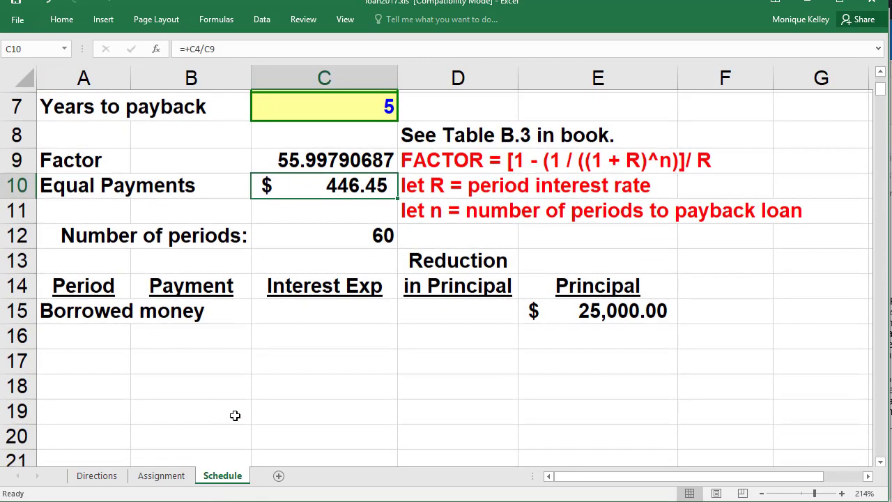
pyautogui.scroll(1, 235, 415)
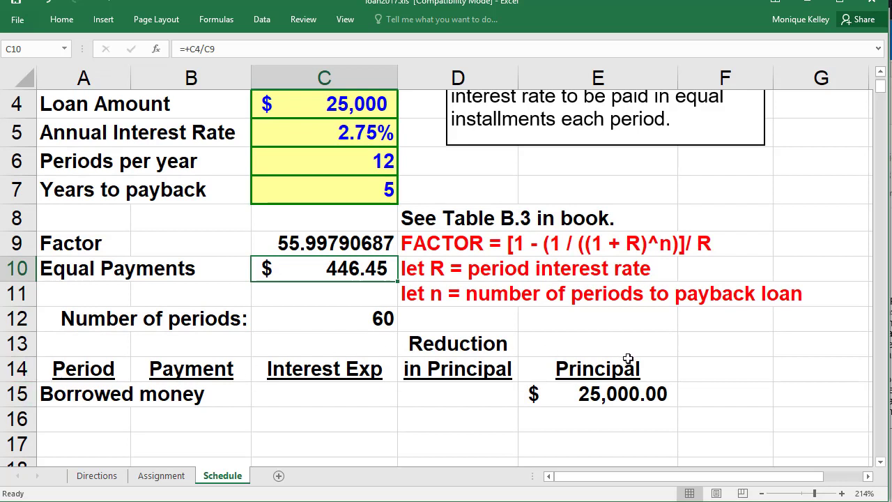
pyautogui.click(68, 419)
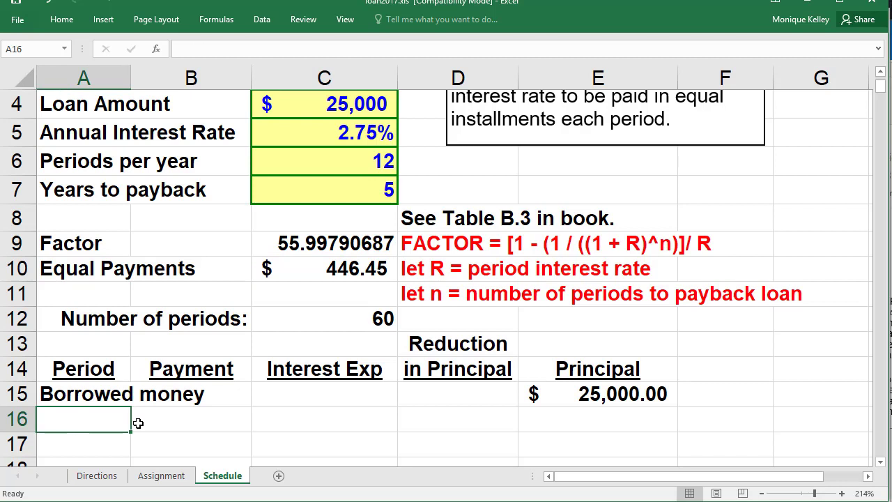
pyautogui.write('1')
# - Set B16 to =+$C$10 so period 1's payment shows 446.45
pyautogui.click(176, 424)
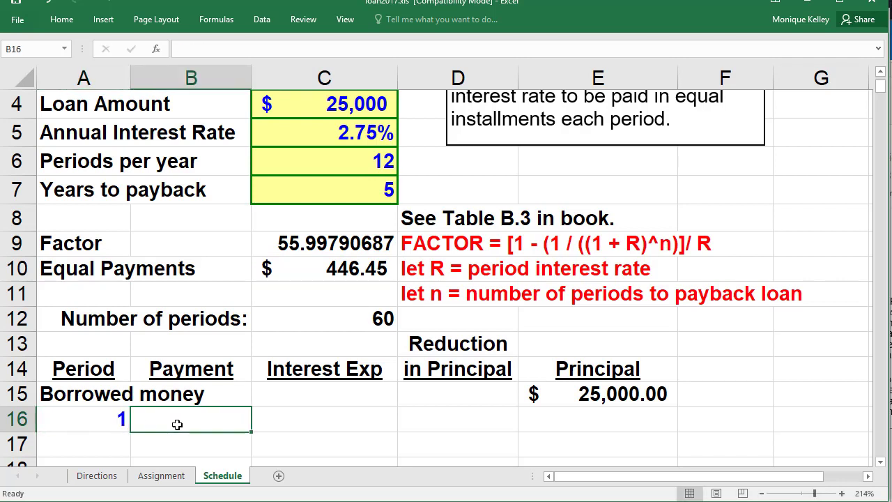
pyautogui.write('+')
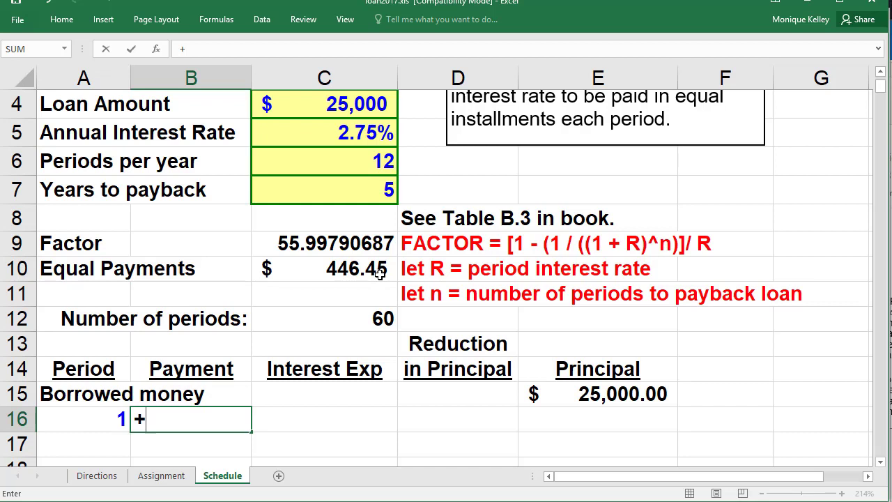
pyautogui.click(376, 273)
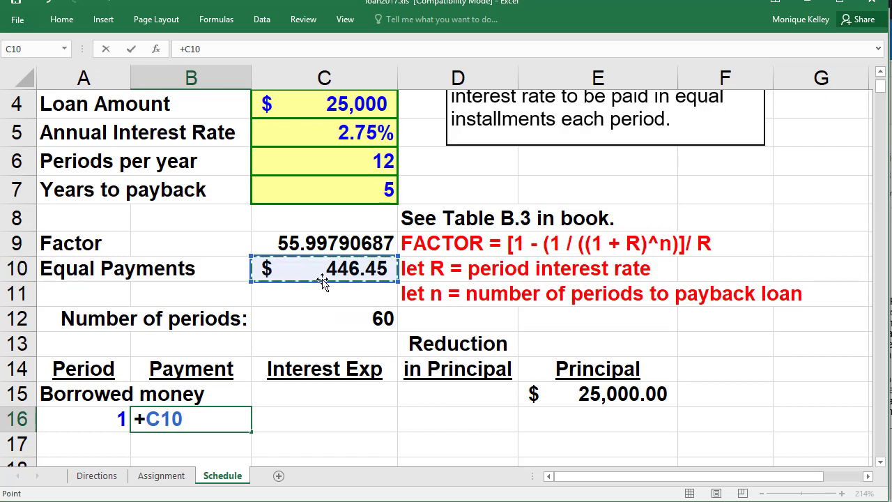
pyautogui.press('F4')
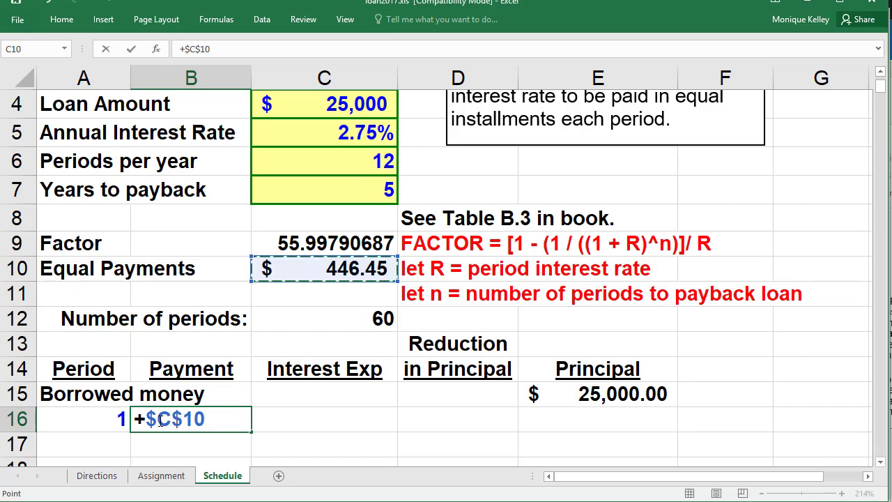
pyautogui.press('F4')
pyautogui.press('F4')
pyautogui.press('F4')
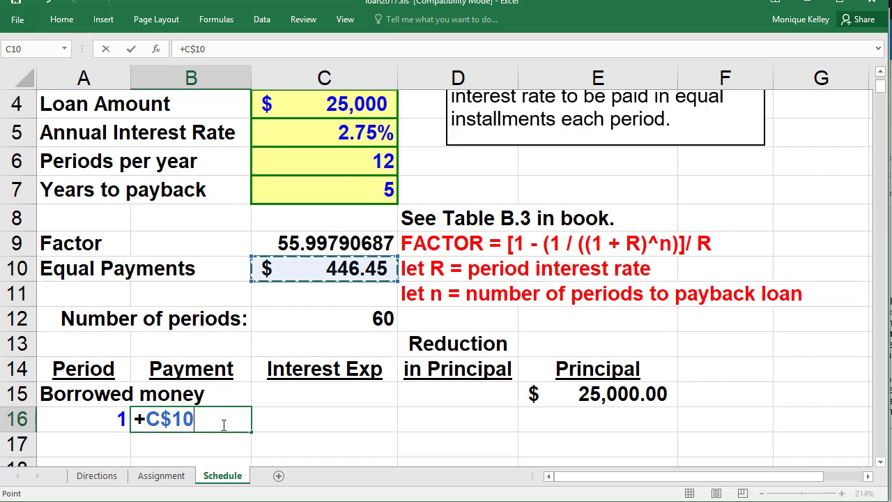
pyautogui.press('F4')
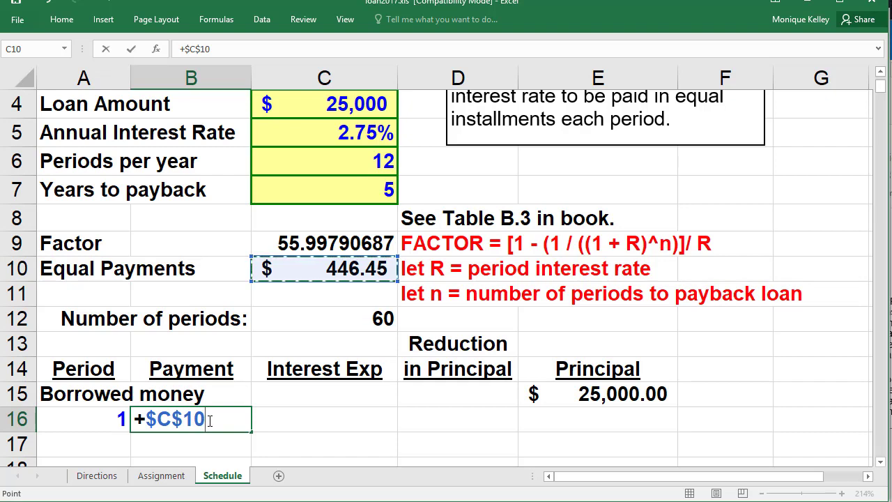
pyautogui.press('Return')
pyautogui.press('Return')
pyautogui.click(215, 392)
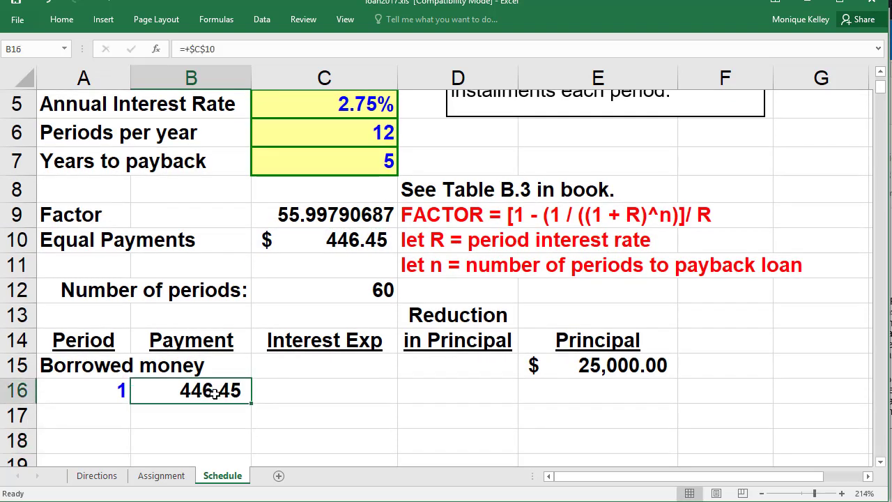
# - Begin period 1's interest expense formula in C16 with an equals sign
pyautogui.click(284, 393)
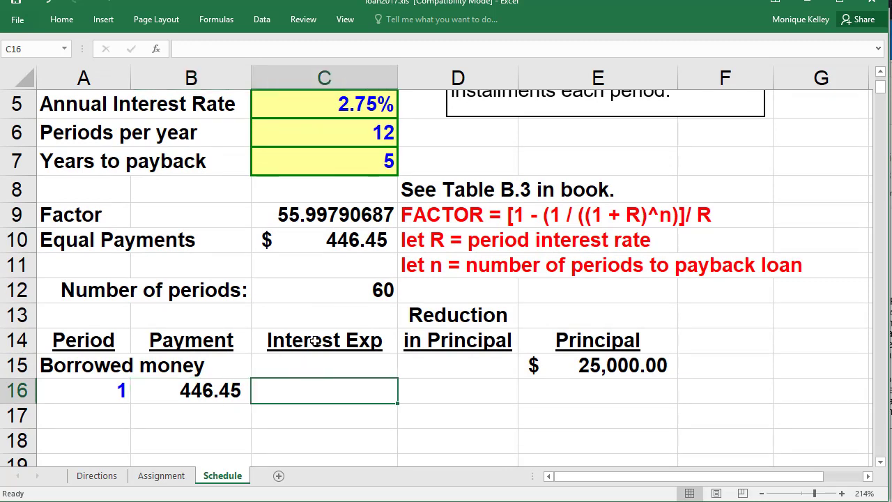
pyautogui.scroll(1, 315, 340)
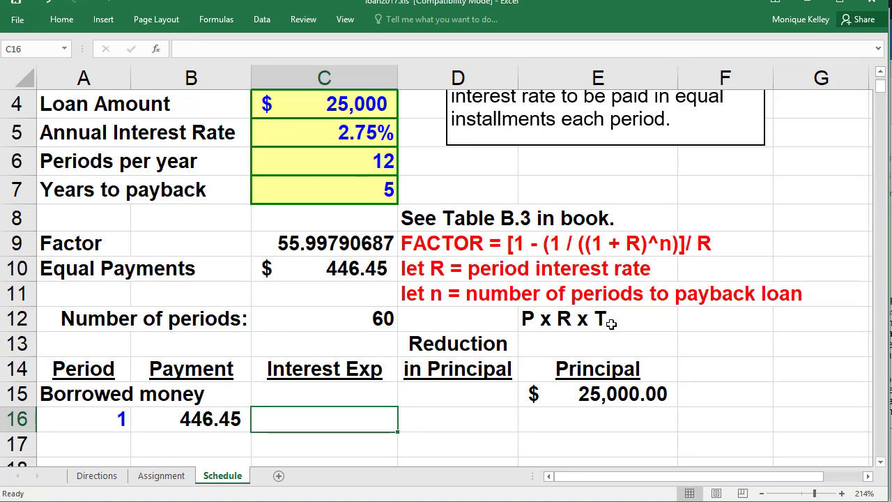
pyautogui.write('=')
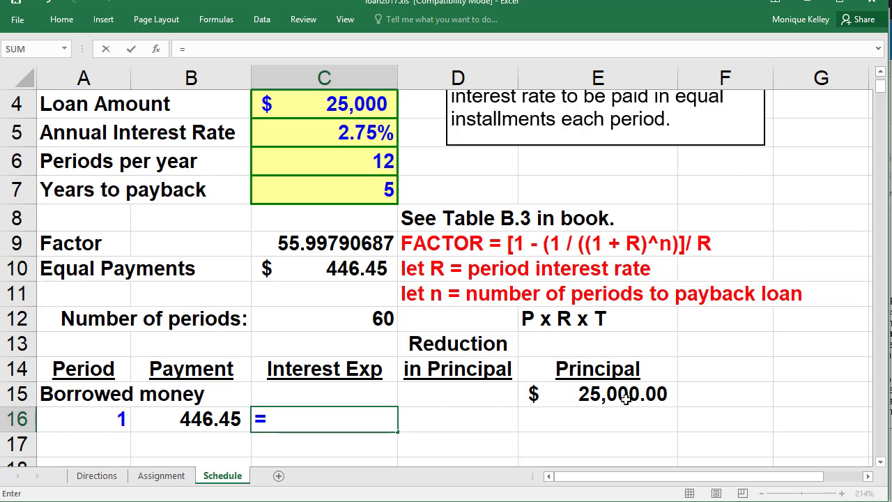
# - Complete C16 as =E15*$C$5*1/$C$6, giving period 1 interest of 57.29
pyautogui.click(625, 396)
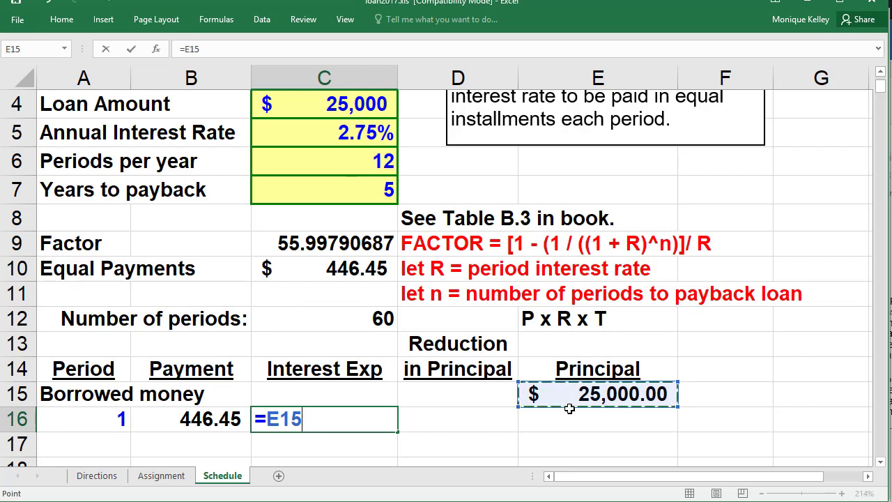
pyautogui.write('*')
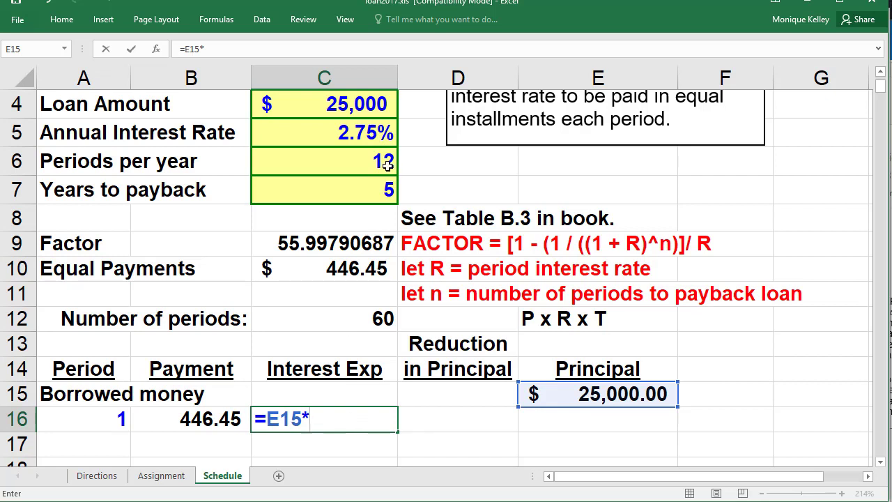
pyautogui.click(368, 132)
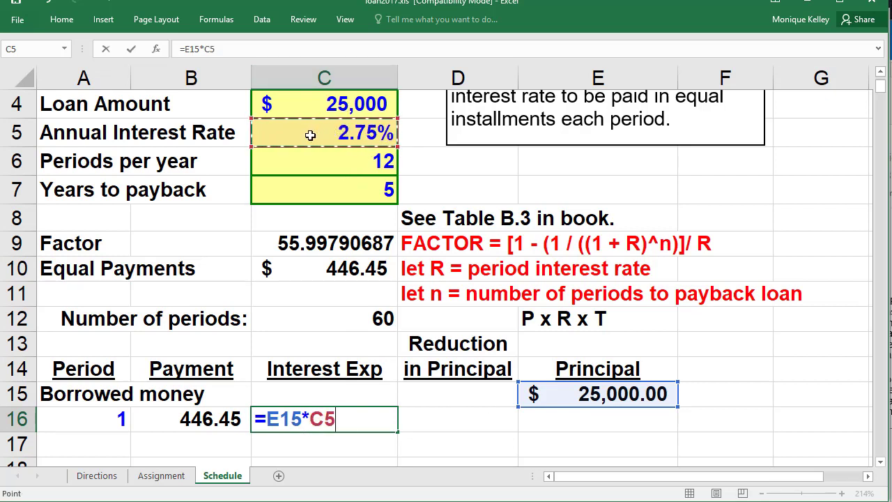
pyautogui.press('F4')
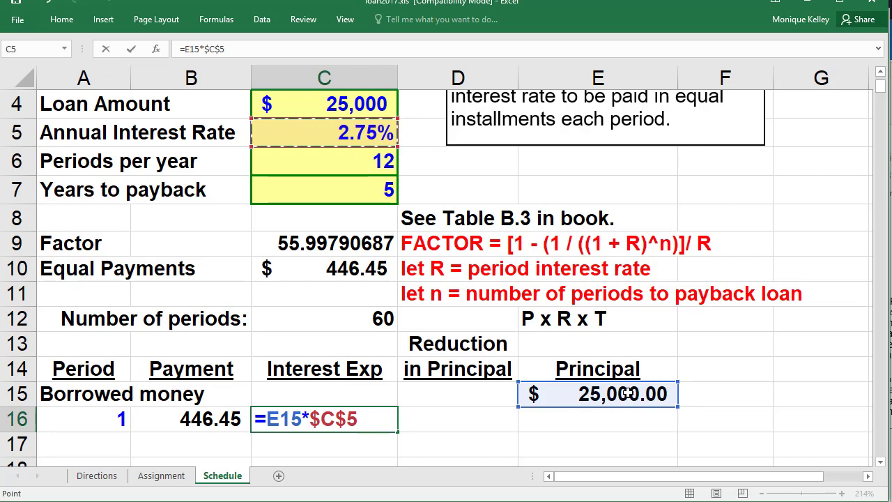
pyautogui.write('*')
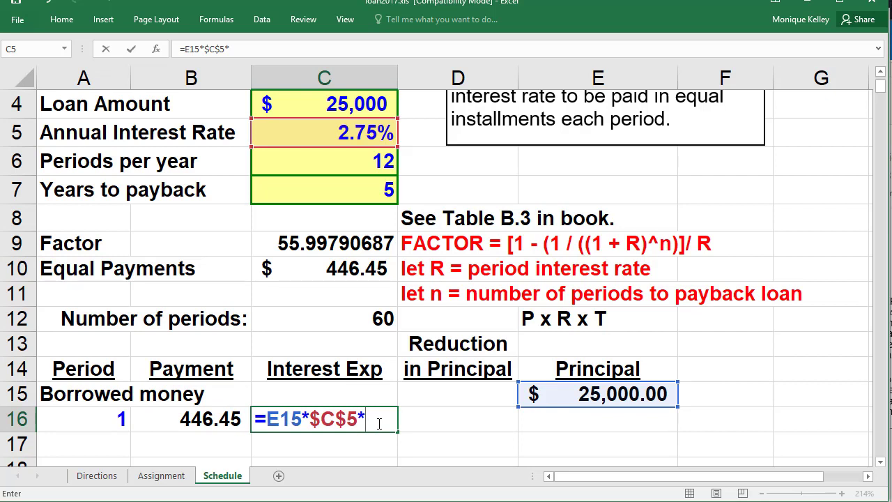
pyautogui.write('1/')
pyautogui.click(326, 168)
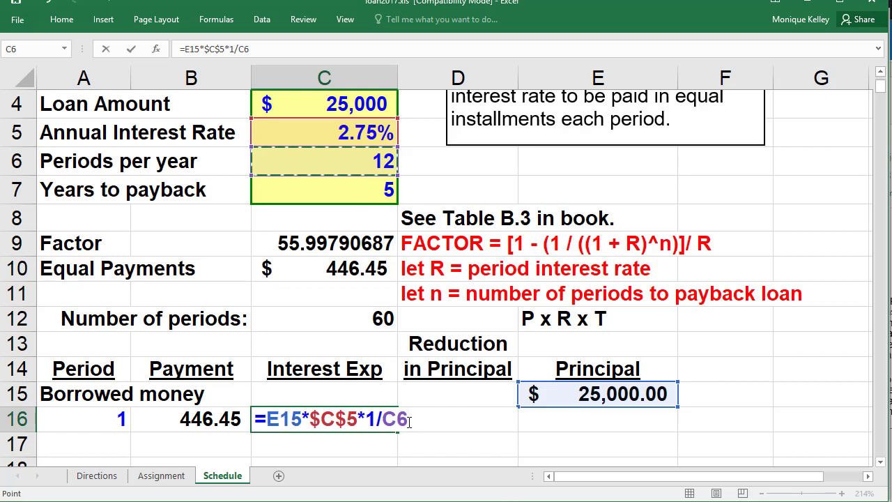
pyautogui.press('F4')
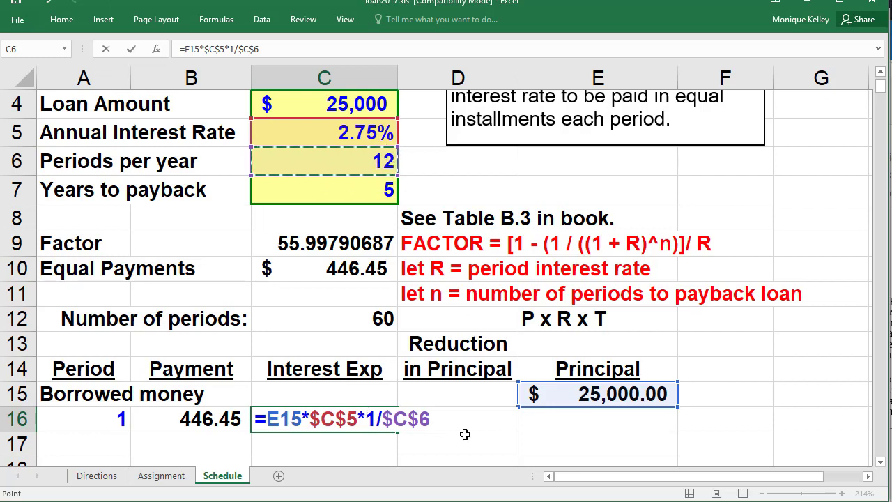
pyautogui.press('Return')
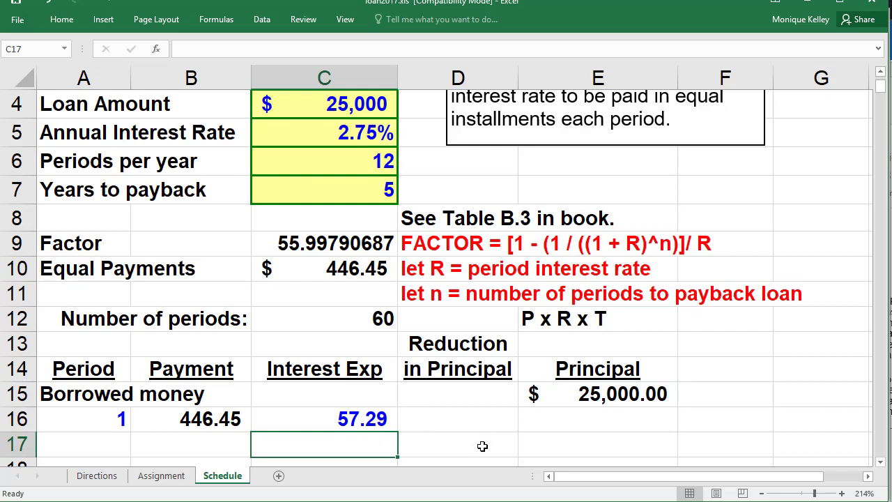
pyautogui.press('Up')
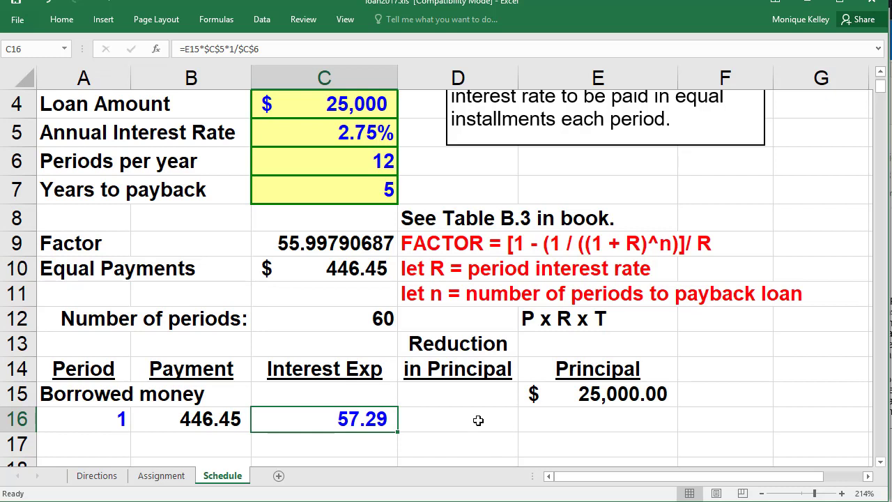
# - Enter =B16-C16 in D16 for a period 1 principal reduction of 389.15
pyautogui.click(478, 420)
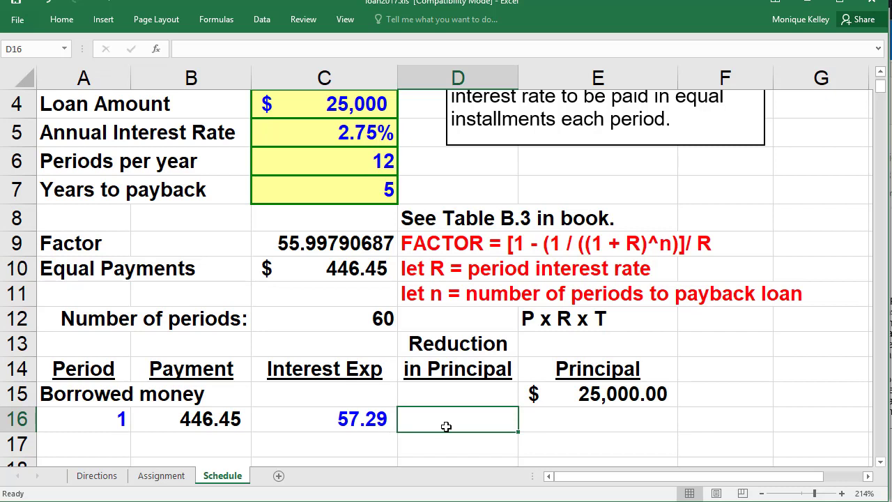
pyautogui.write('=')
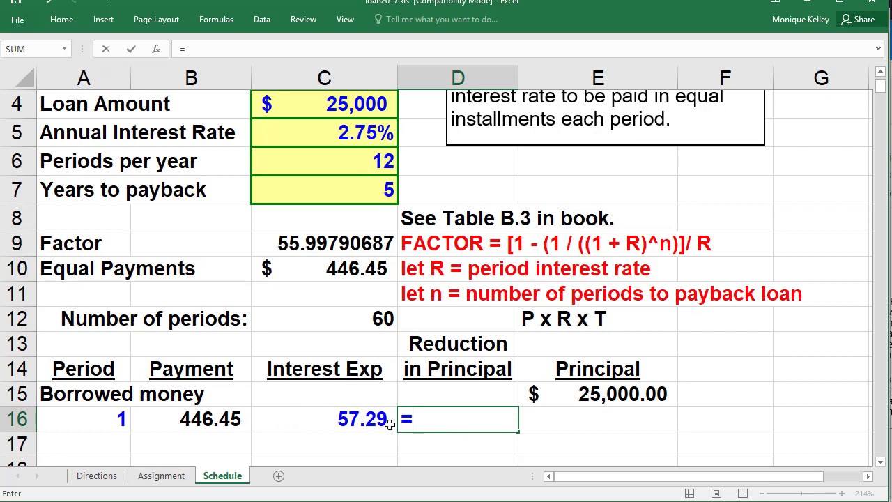
pyautogui.click(202, 416)
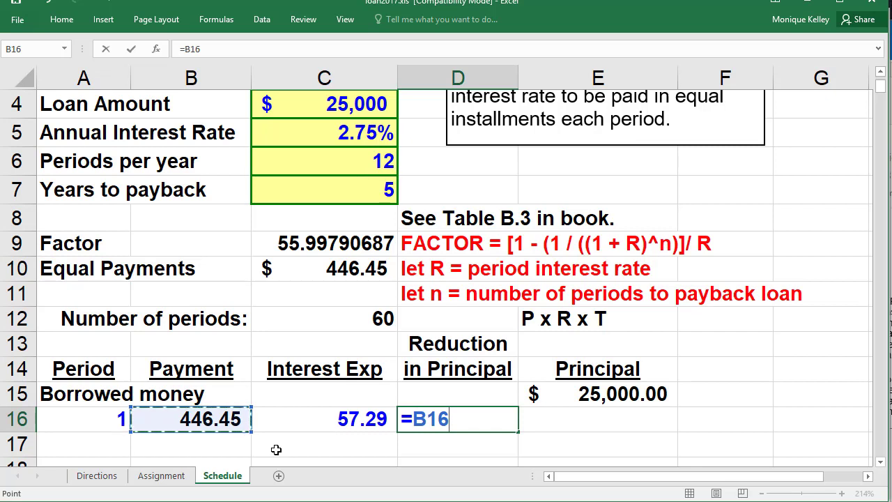
pyautogui.write('-')
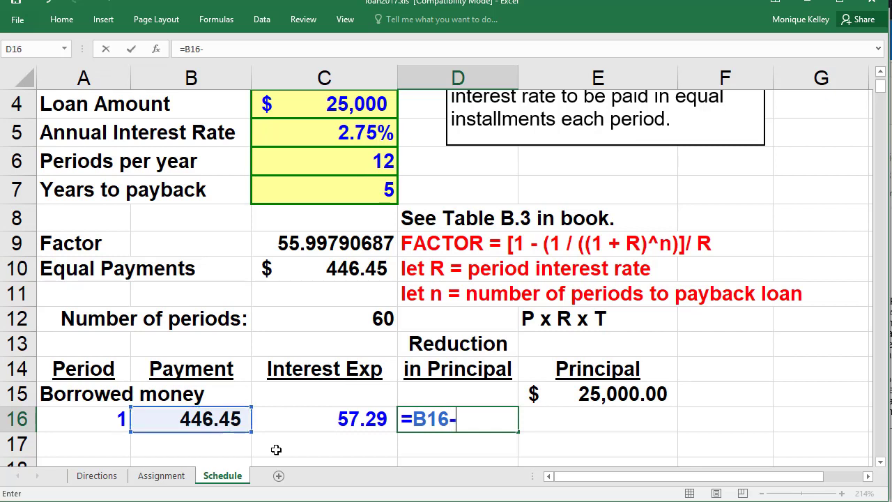
pyautogui.click(364, 421)
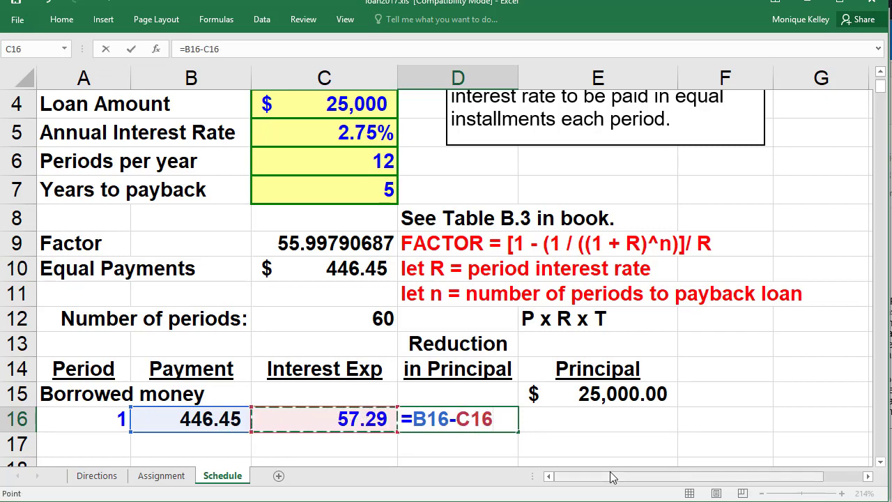
pyautogui.press('Return')
pyautogui.press('Up')
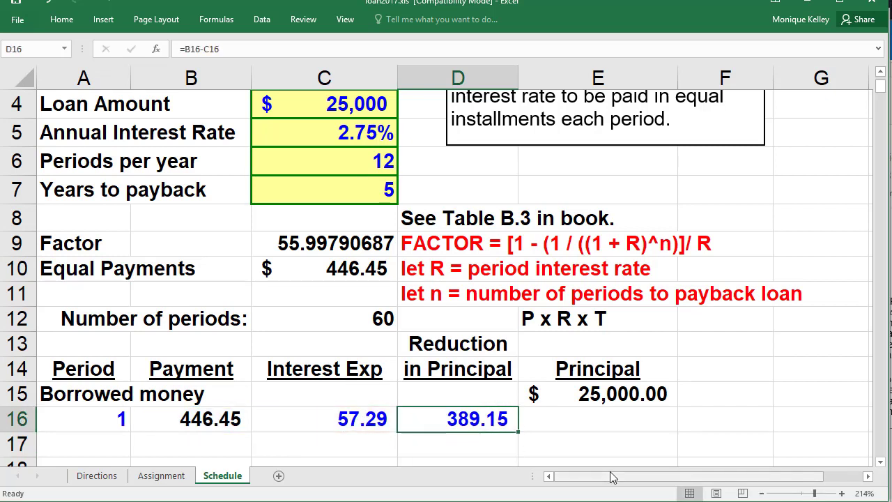
pyautogui.click(183, 417)
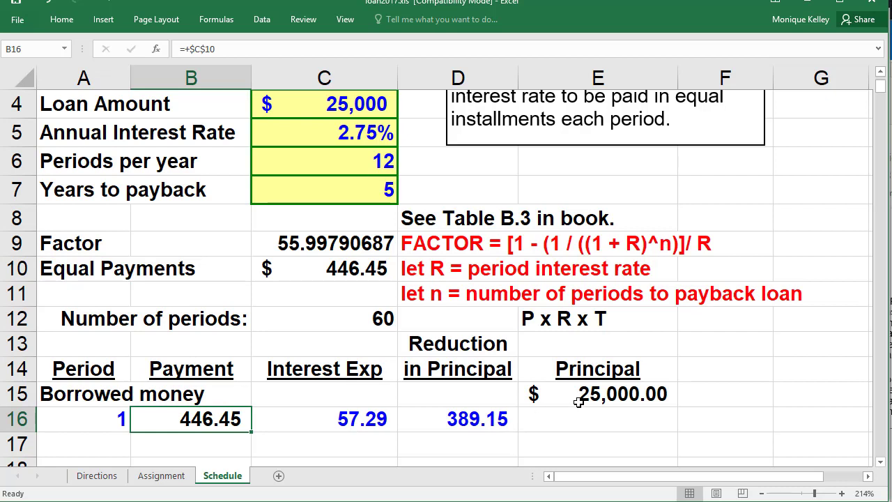
pyautogui.click(618, 419)
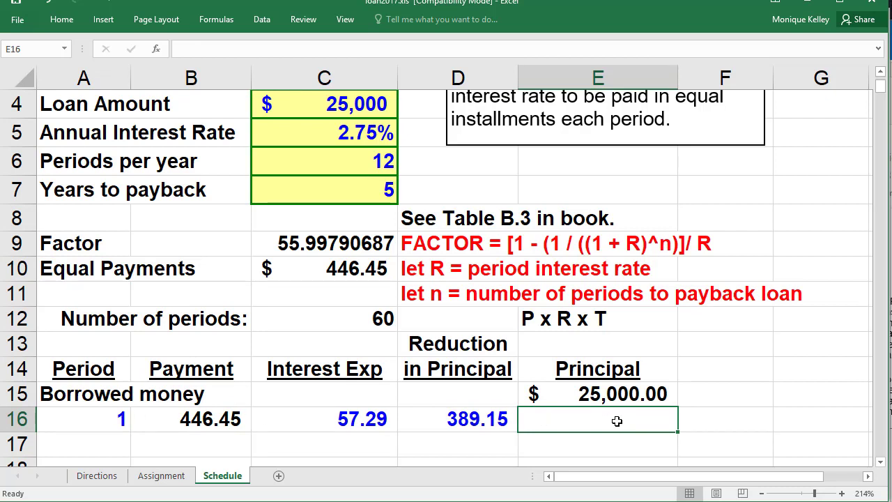
# - Enter =E15-D16 in E16, leaving a remaining principal balance of 24,610.85
pyautogui.write('=')
pyautogui.click(634, 387)
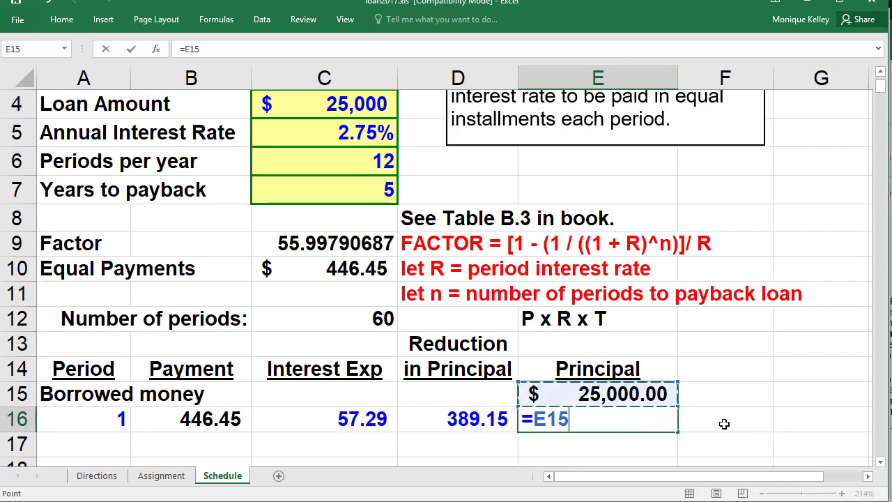
pyautogui.write('-')
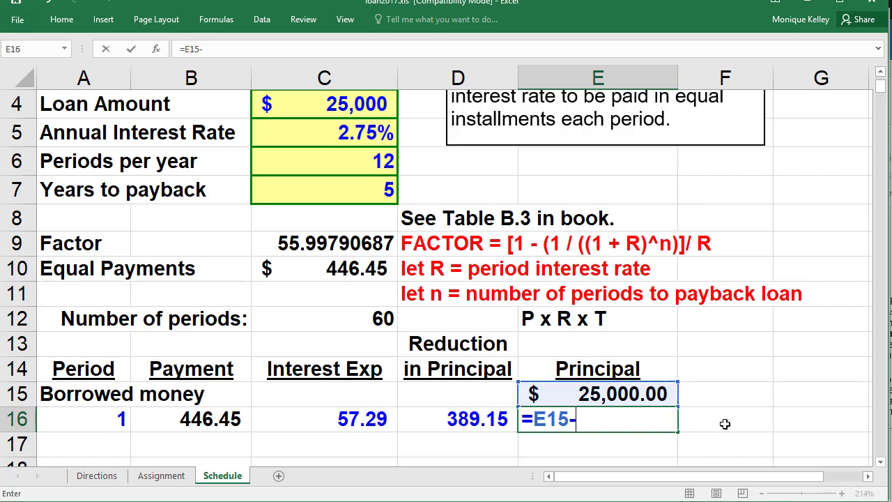
pyautogui.click(495, 416)
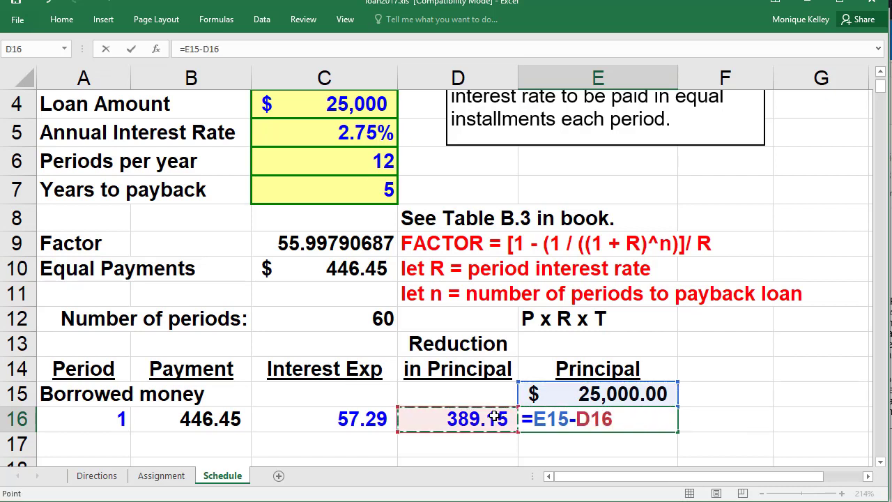
pyautogui.press('Return')
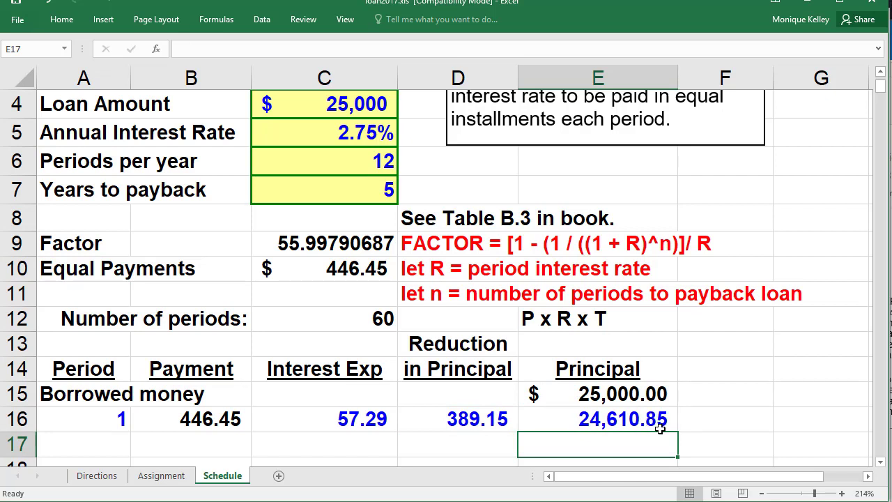
pyautogui.click(659, 421)
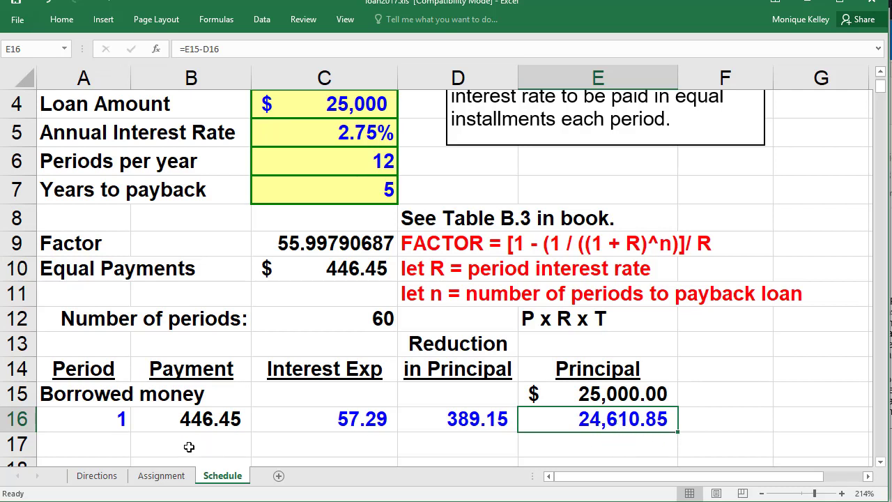
pyautogui.click(115, 448)
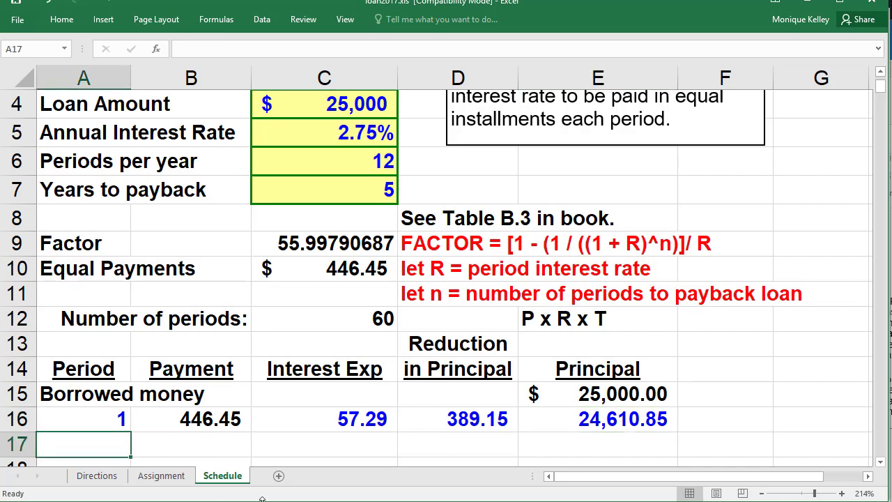
# - Enter period 2 in A17 and set B17's payment to +B16 (446.45)
pyautogui.write('2')
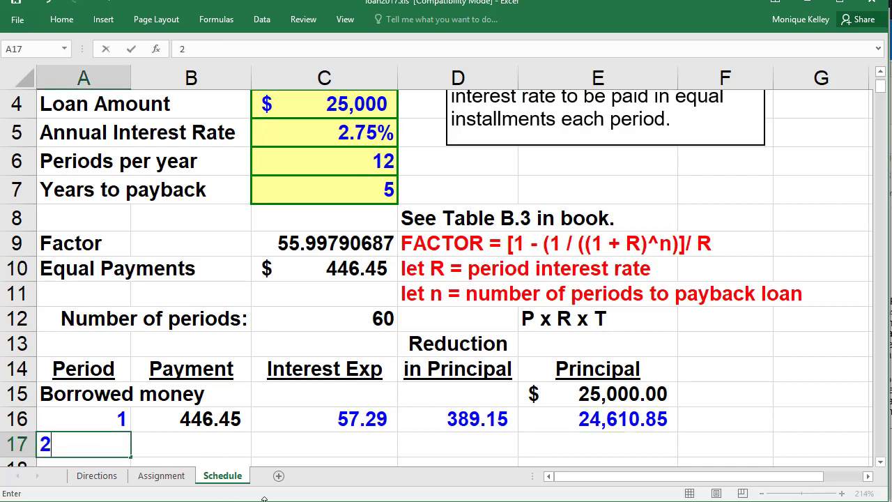
pyautogui.scroll(-1, 286, 454)
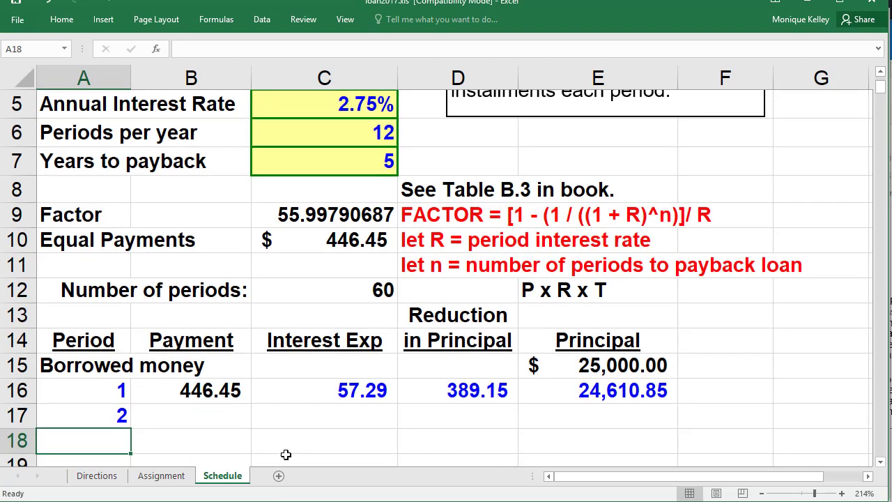
pyautogui.click(203, 416)
pyautogui.write('+')
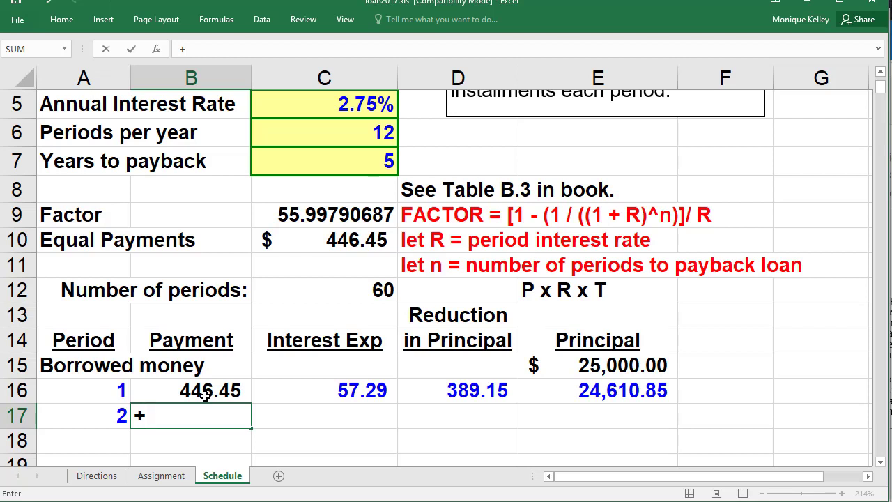
pyautogui.click(204, 395)
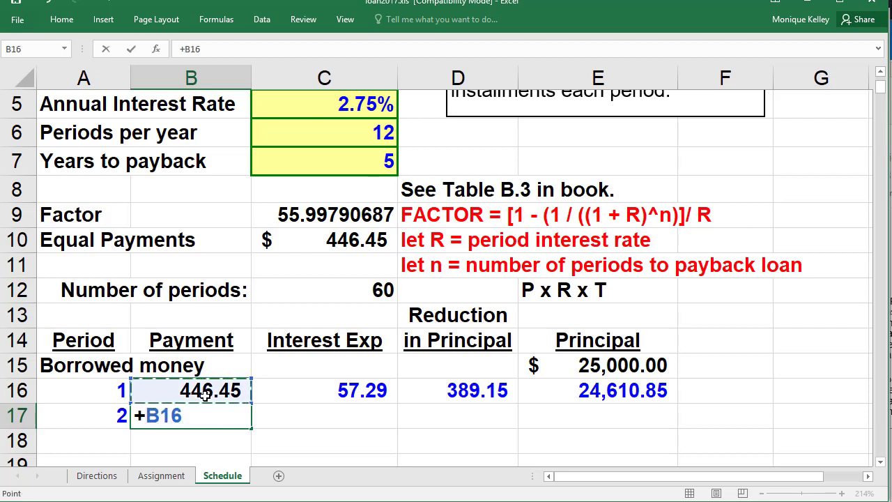
pyautogui.press('Return')
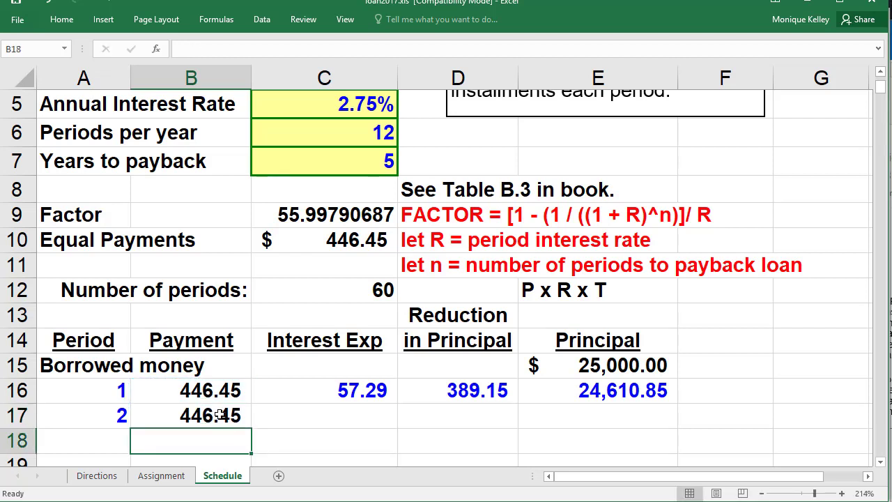
# - Copy C16's interest formula into C17, giving period 2 interest of 56.40
pyautogui.click(338, 416)
pyautogui.click(343, 394)
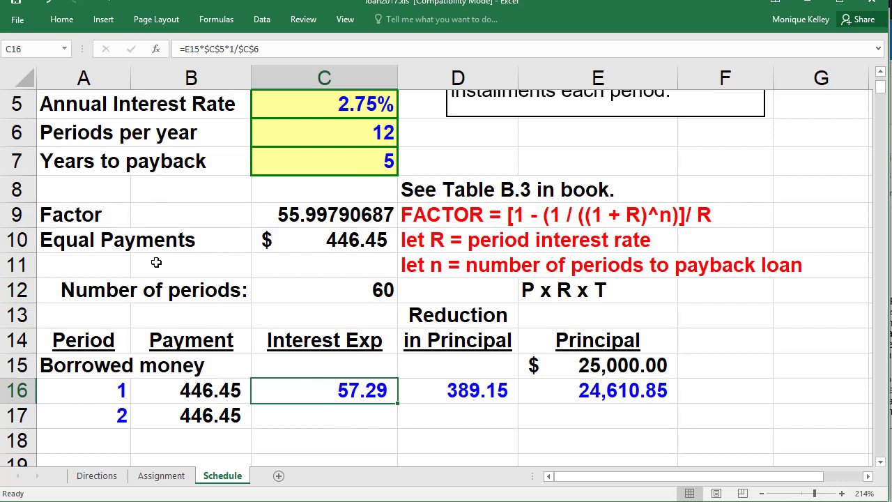
pyautogui.rightClick(290, 390)
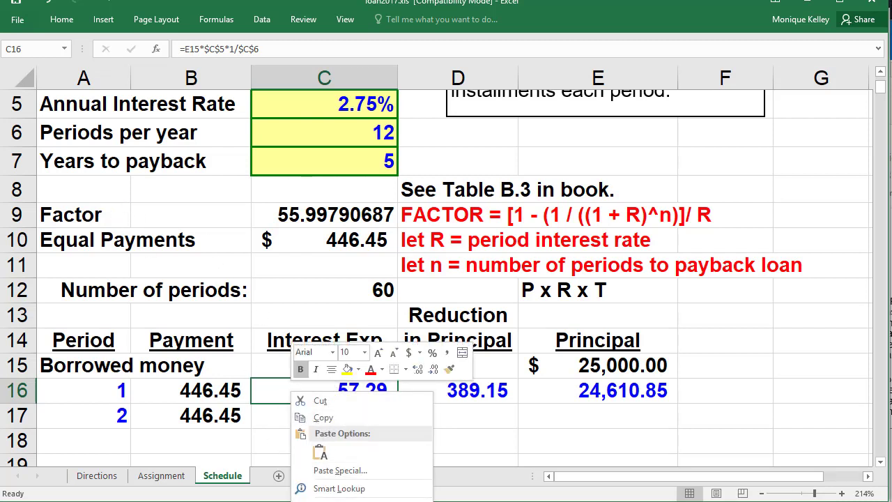
pyautogui.click(342, 420)
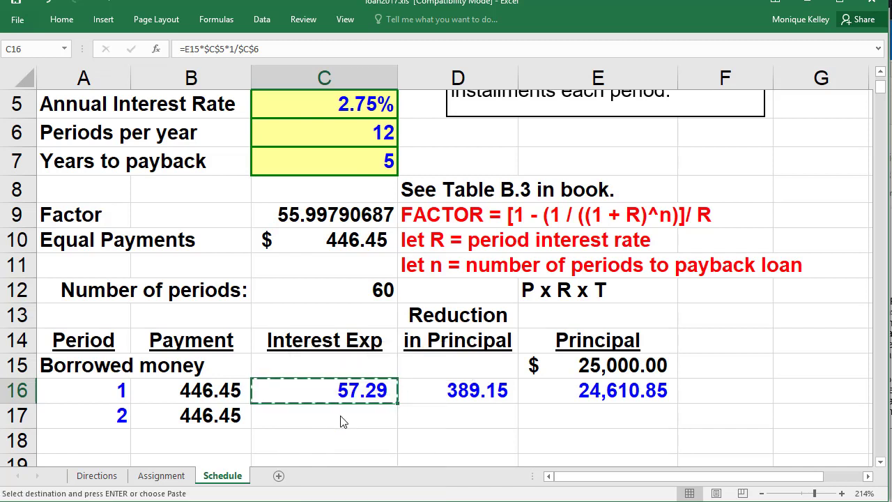
pyautogui.click(342, 411)
pyautogui.rightClick(342, 412)
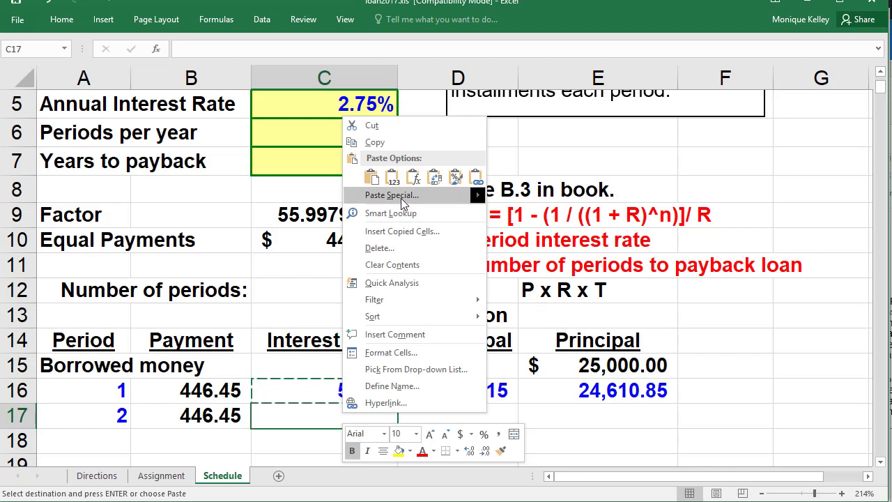
pyautogui.moveTo(383, 192)
pyautogui.click(372, 178)
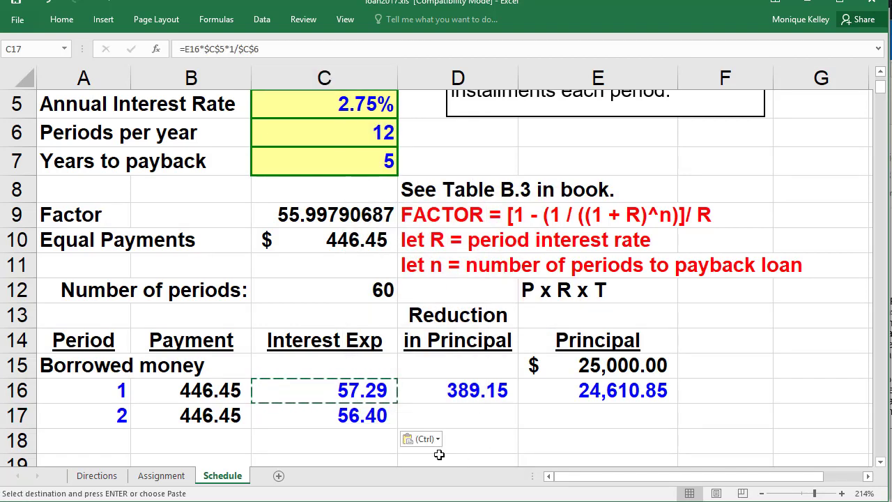
# - Fill D16's principal reduction formula down to D17, showing 390.05
pyautogui.click(422, 421)
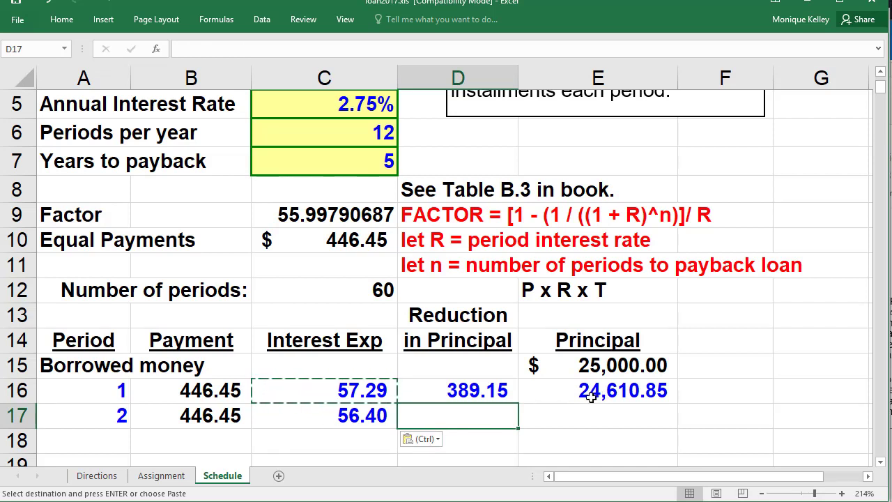
pyautogui.click(492, 390)
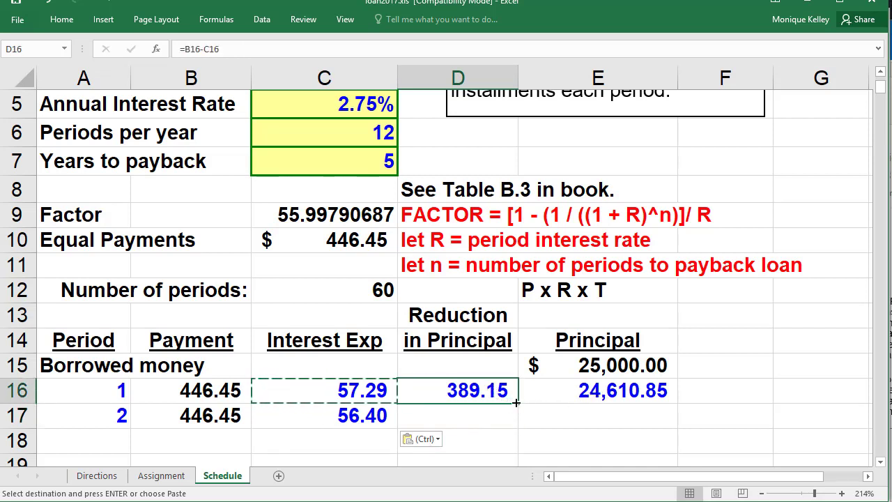
pyautogui.moveTo(515, 402); pyautogui.dragTo(521, 418)
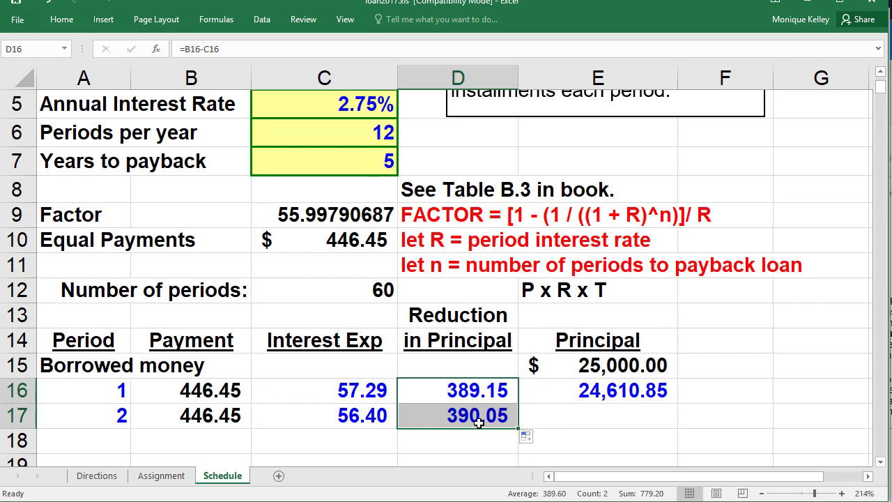
pyautogui.click(565, 412)
pyautogui.click(613, 392)
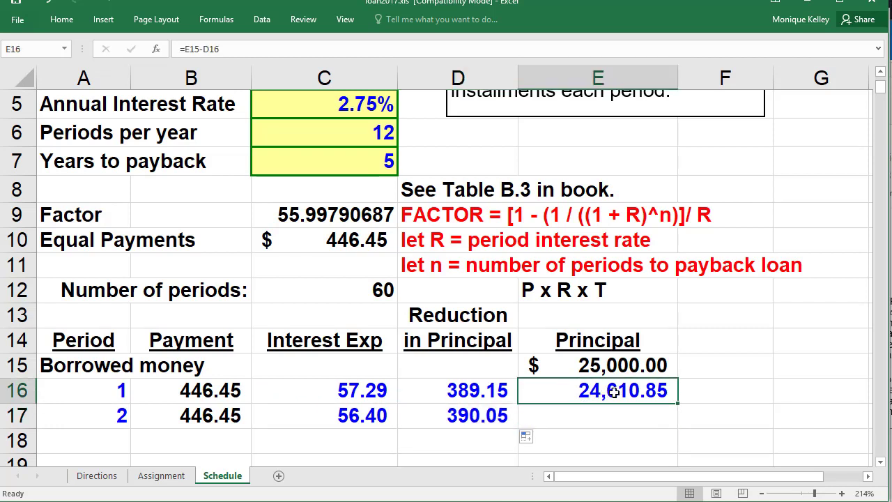
# - Fill E16's balance formula down to E17 for a 24,220.80 balance, then select row 17
pyautogui.moveTo(677, 406); pyautogui.dragTo(673, 423)
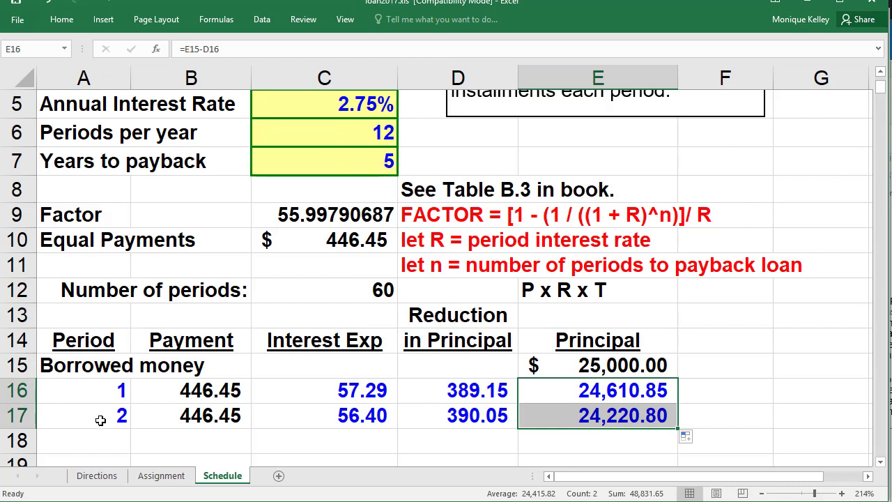
pyautogui.moveTo(100, 420); pyautogui.dragTo(605, 406)
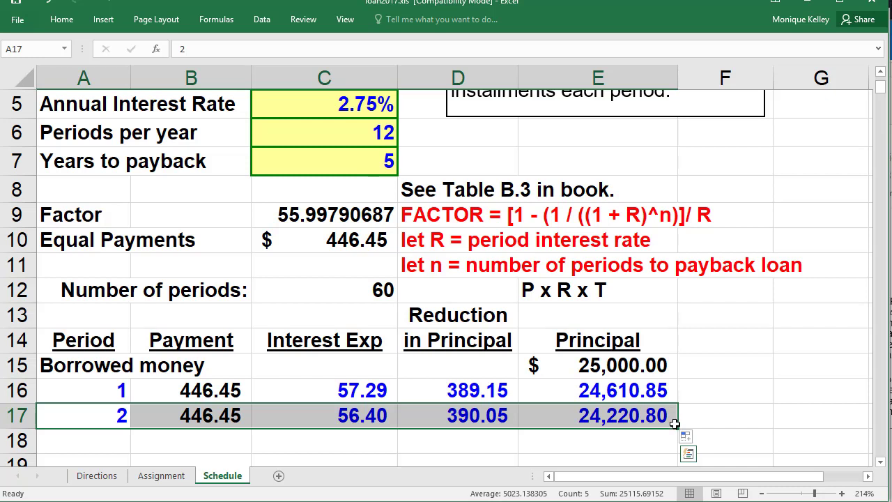
# - Fill rows 16–17 down to row 75 so period 60 ends at a (0.00) balance
pyautogui.moveTo(677, 429); pyautogui.dragTo(653, 187)
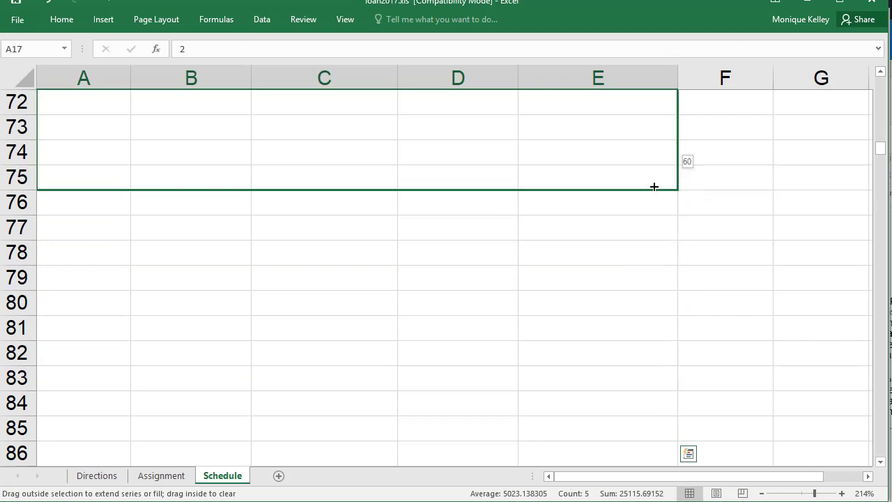
pyautogui.moveTo(654, 186); pyautogui.dragTo(653, 186)
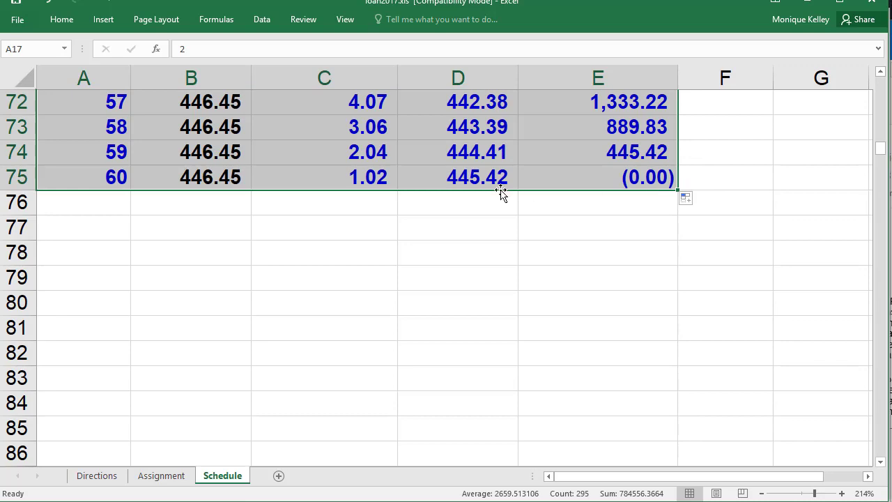
pyautogui.scroll(3, 259, 312)
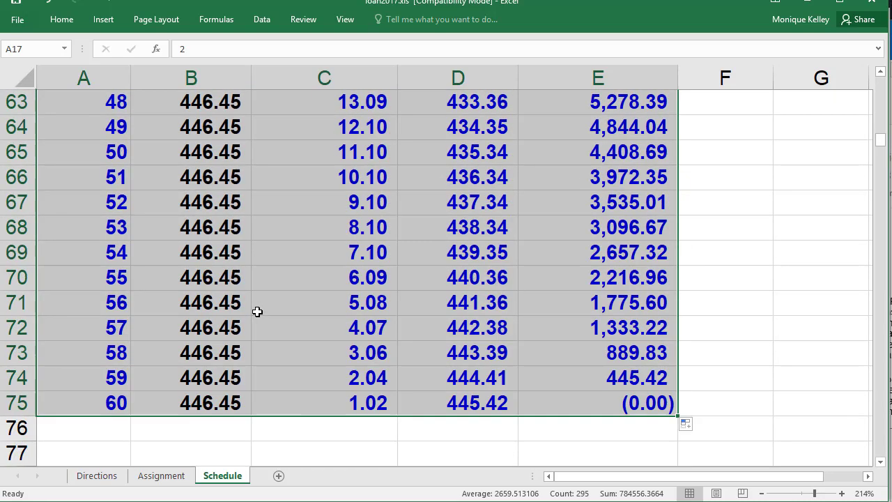
pyautogui.scroll(-3, 260, 313)
pyautogui.scroll(1, 260, 314)
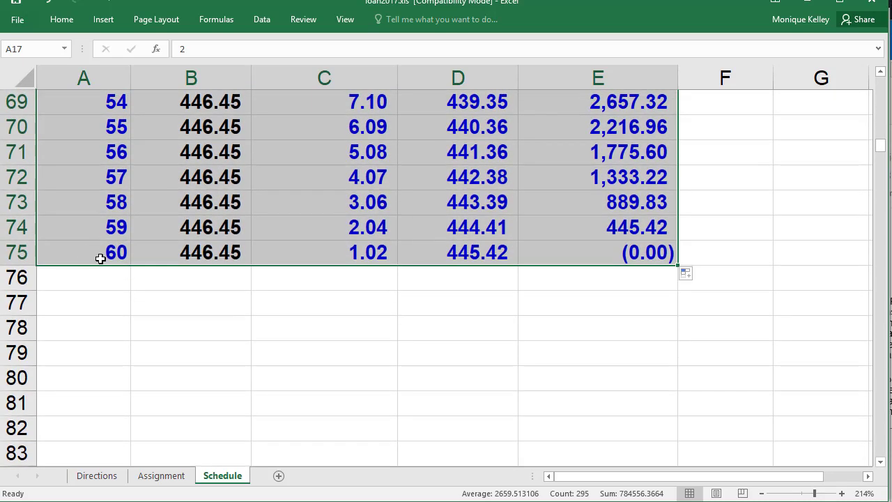
pyautogui.click(209, 253)
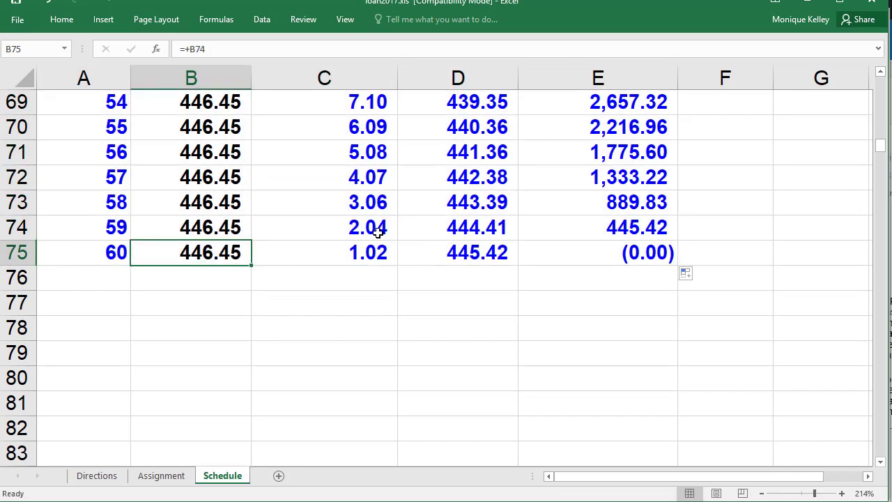
pyautogui.click(375, 257)
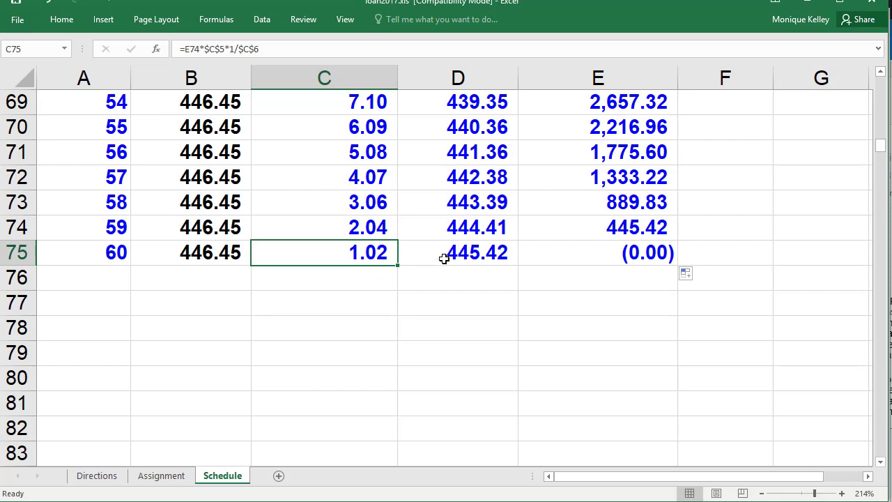
pyautogui.click(495, 254)
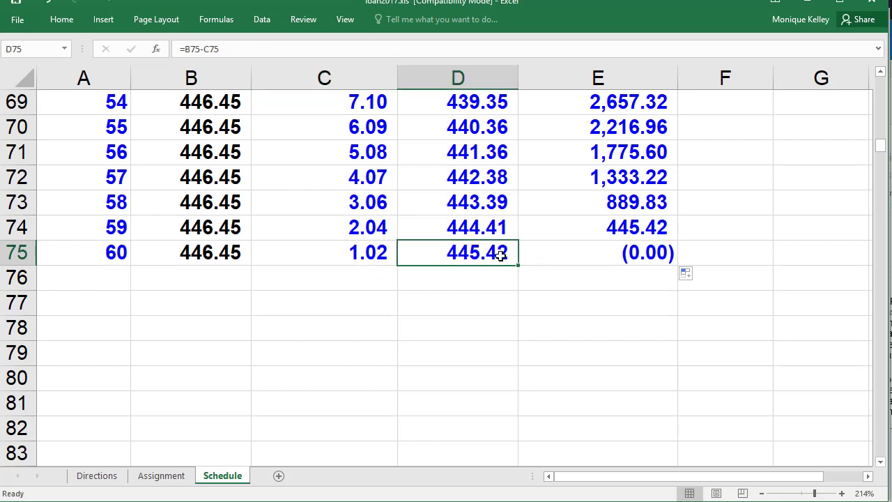
pyautogui.click(622, 252)
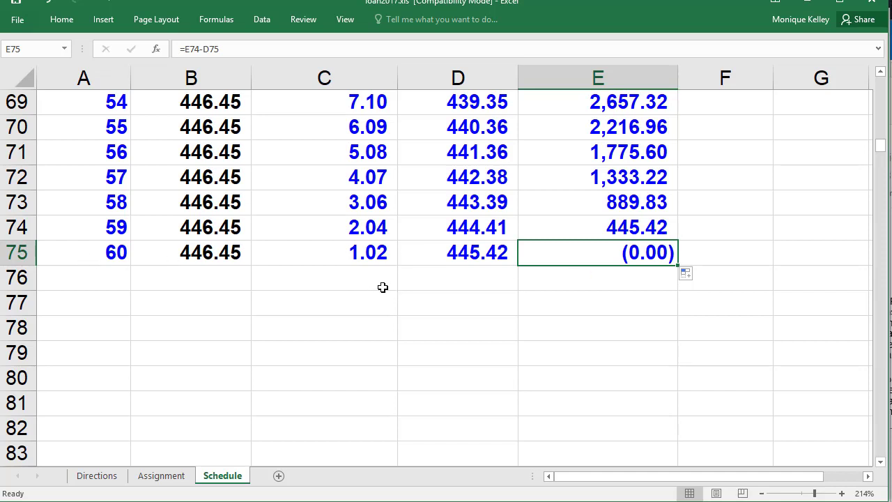
pyautogui.scroll(3, 366, 267)
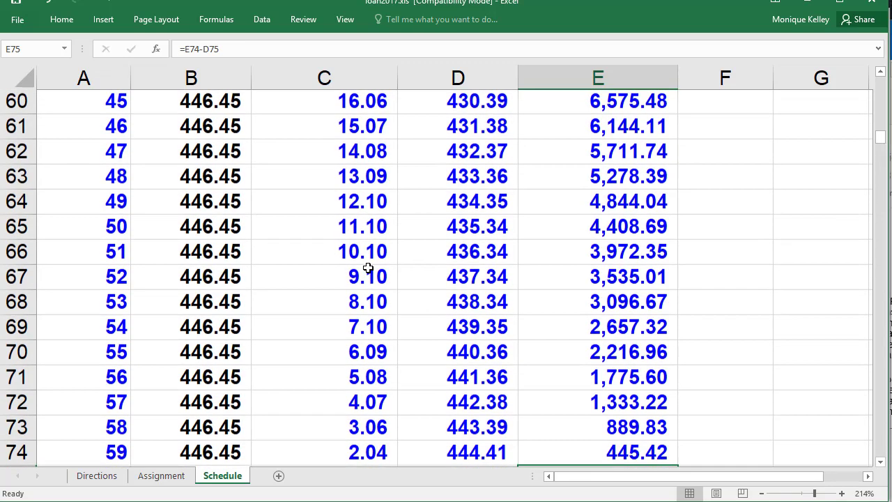
pyautogui.scroll(-3, 368, 267)
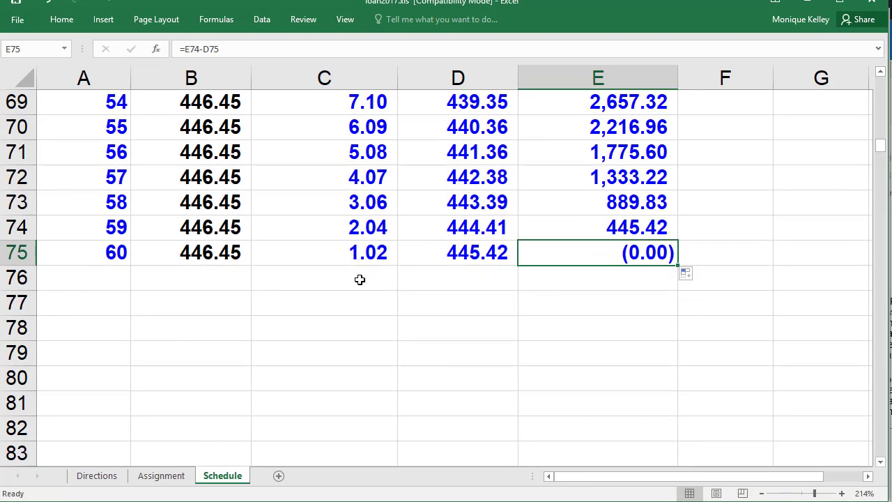
pyautogui.click(358, 278)
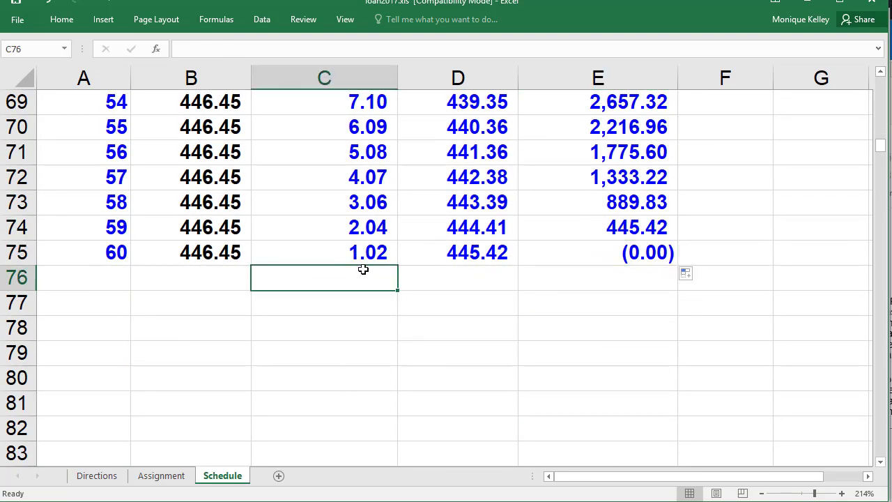
pyautogui.write('=sum')
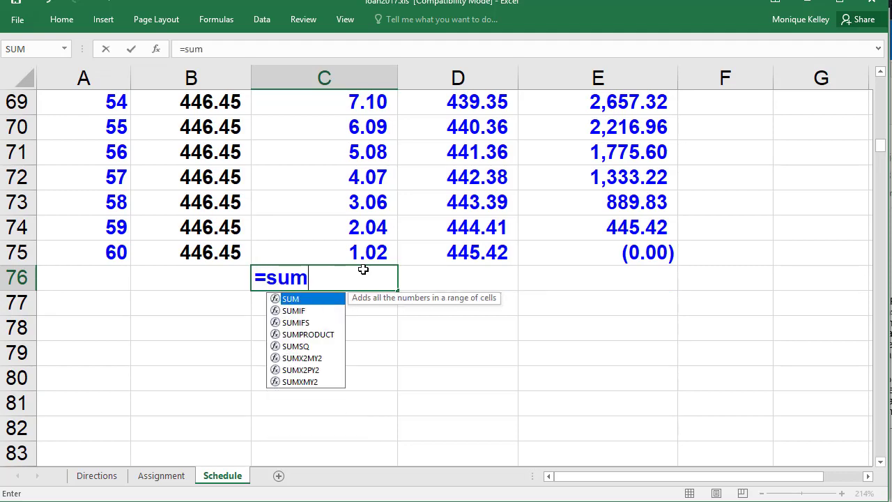
pyautogui.write('(')
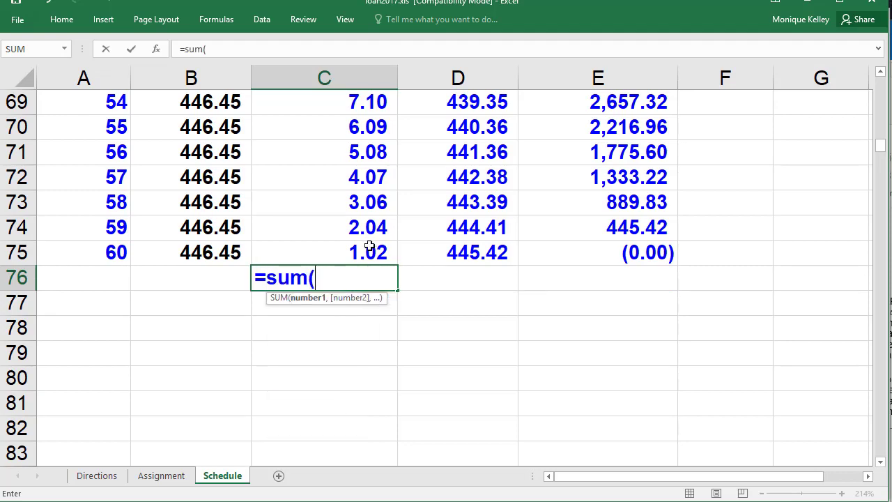
pyautogui.moveTo(370, 249); pyautogui.dragTo(363, 325)
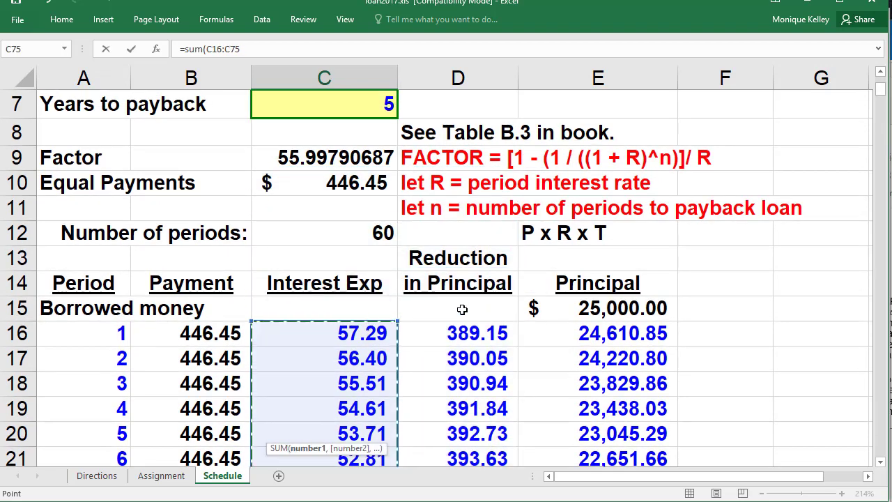
pyautogui.press('Return')
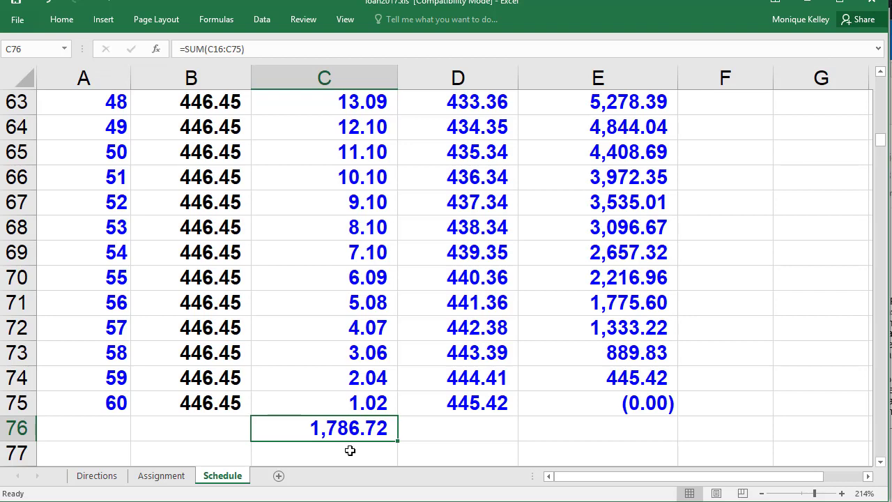
pyautogui.press('Delete')
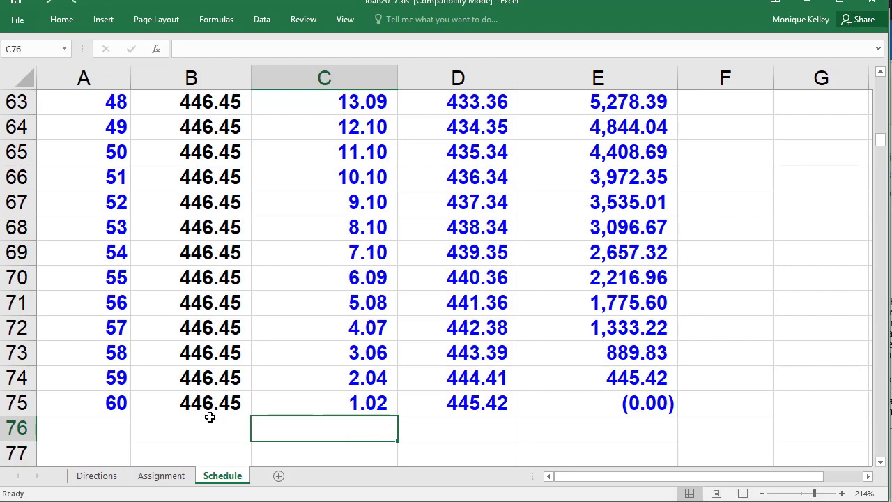
pyautogui.click(36, 399)
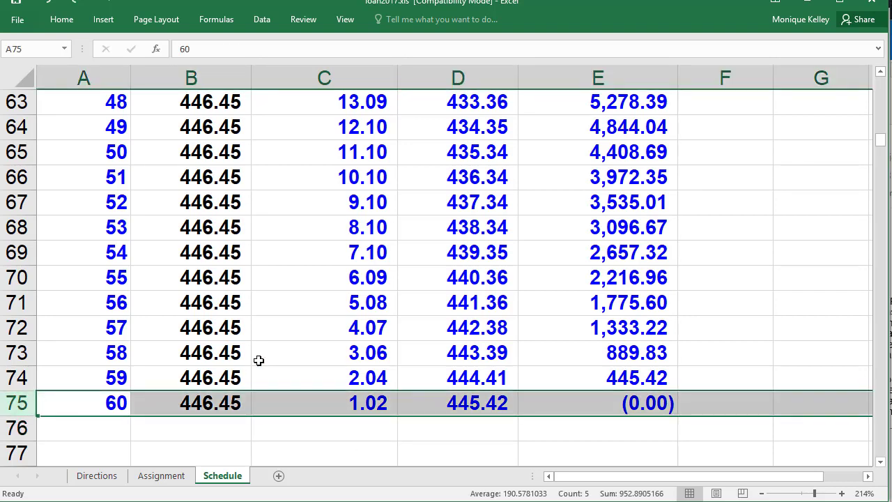
pyautogui.scroll(1, 251, 364)
pyautogui.scroll(-3, 239, 368)
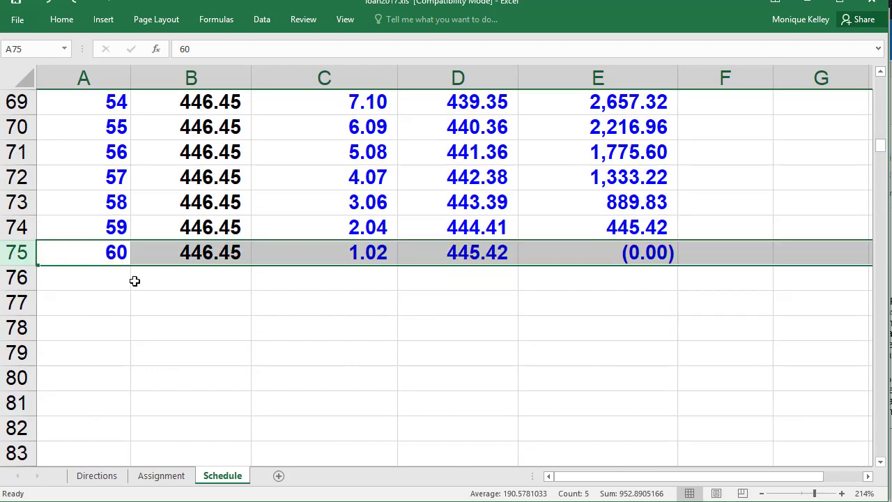
pyautogui.scroll(19, 135, 281)
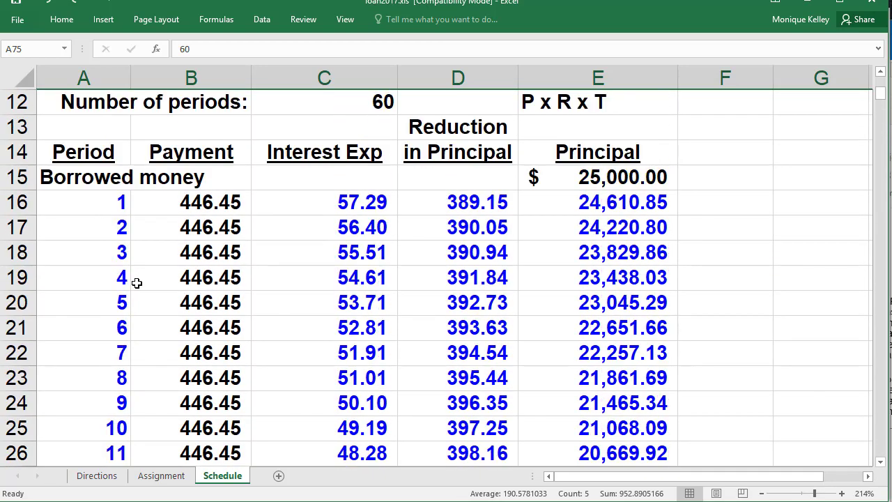
pyautogui.scroll(3, 202, 279)
pyautogui.scroll(-1, 300, 390)
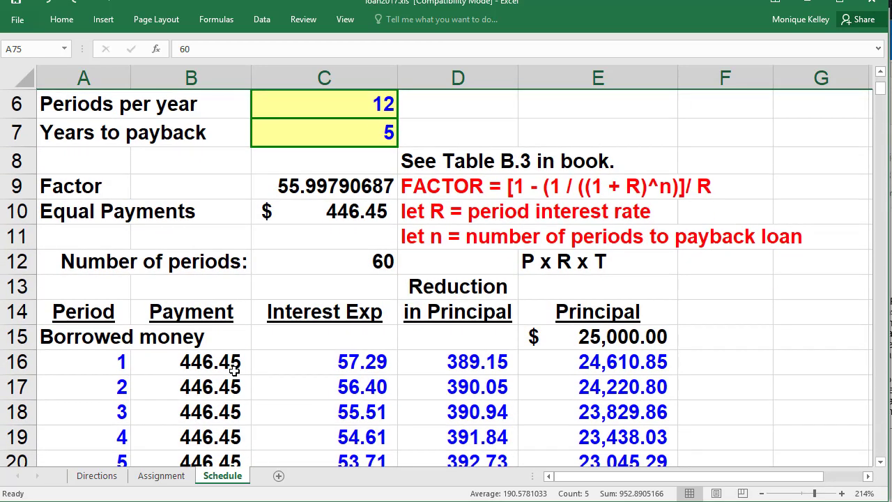
pyautogui.click(235, 369)
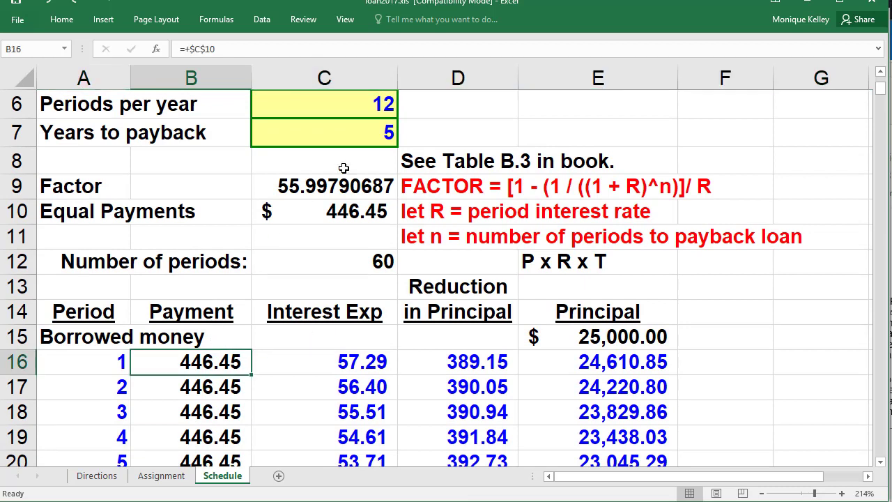